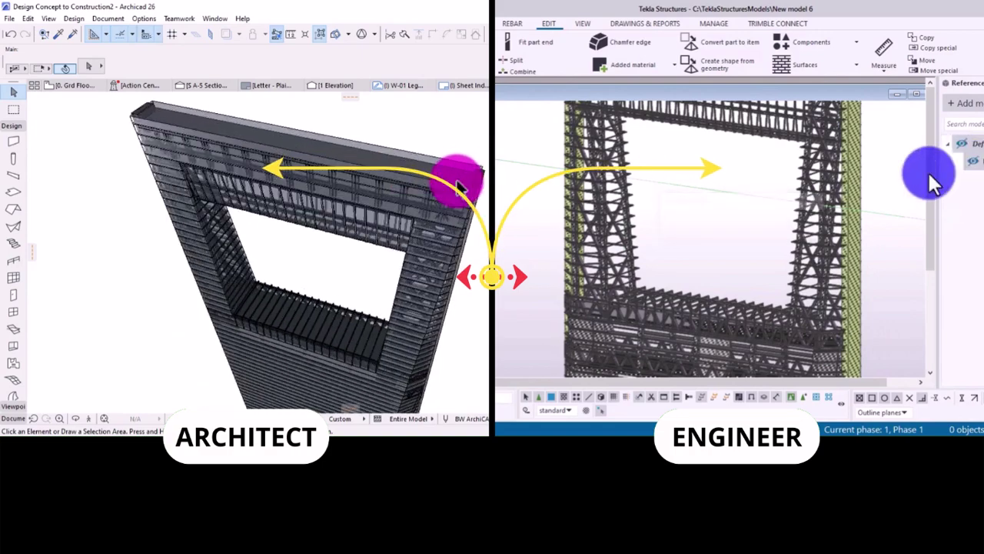
Select the glazing and orbit in for a closer look at the steel frame.
{"action": "scroll", "coordinate": [793, 203], "scroll_direction": "up", "scroll_amount": 5}
{"action": "left_click", "coordinate": [747, 218]}
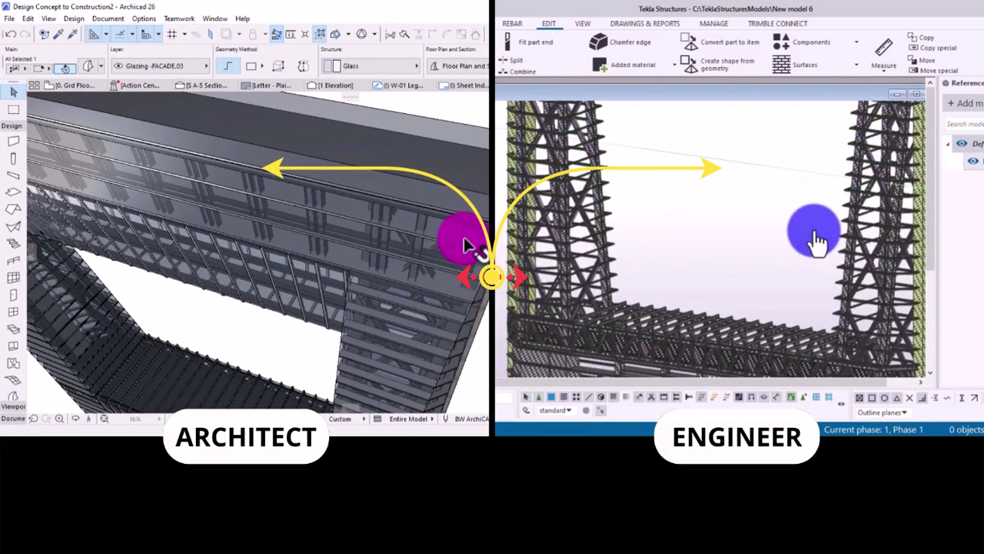
{"action": "left_click", "coordinate": [465, 245]}
{"action": "middle_click_drag", "start_coordinate": [735, 284], "coordinate": [763, 245]}
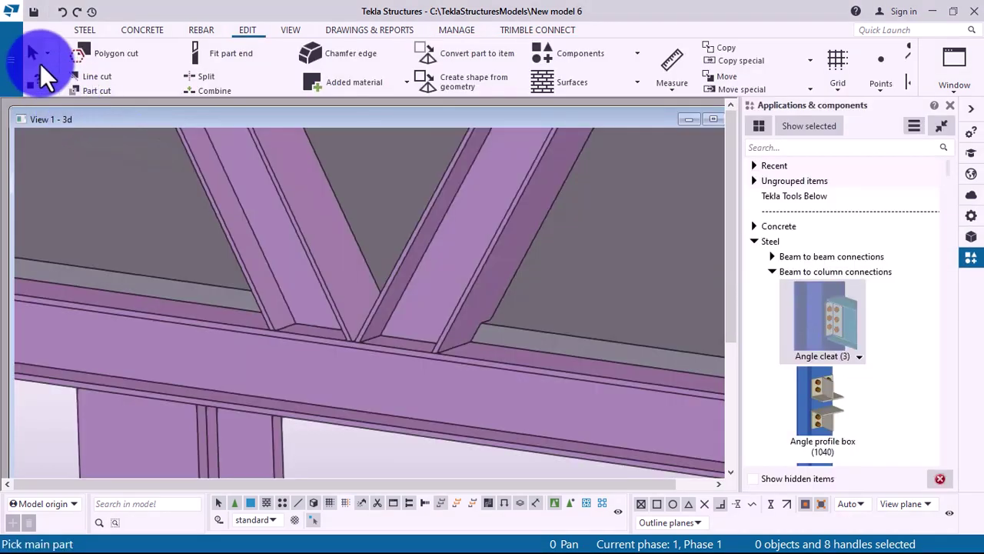
Apply Angle cleat connections from the horizontal beam to the right and left braces.
{"action": "left_click", "coordinate": [852, 332]}
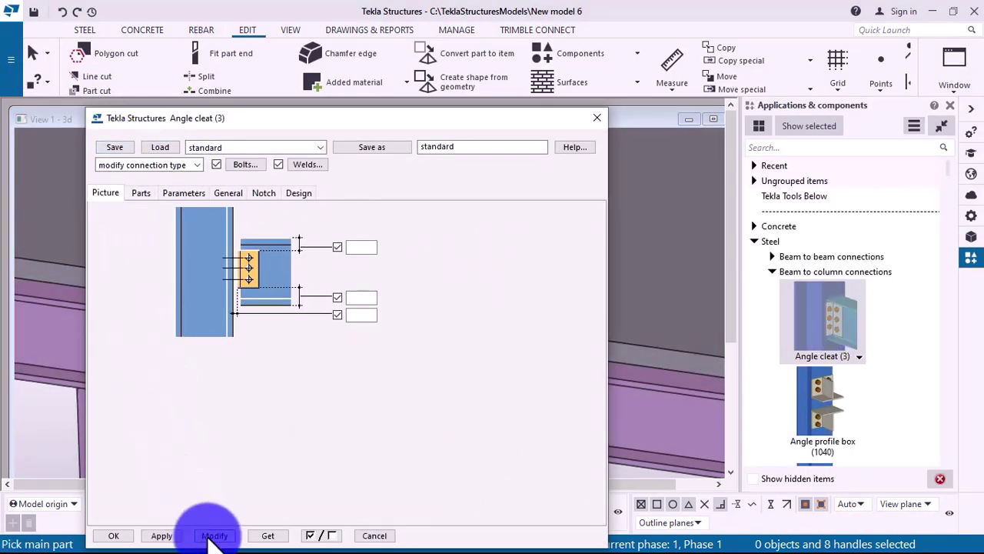
{"action": "left_click", "coordinate": [114, 535]}
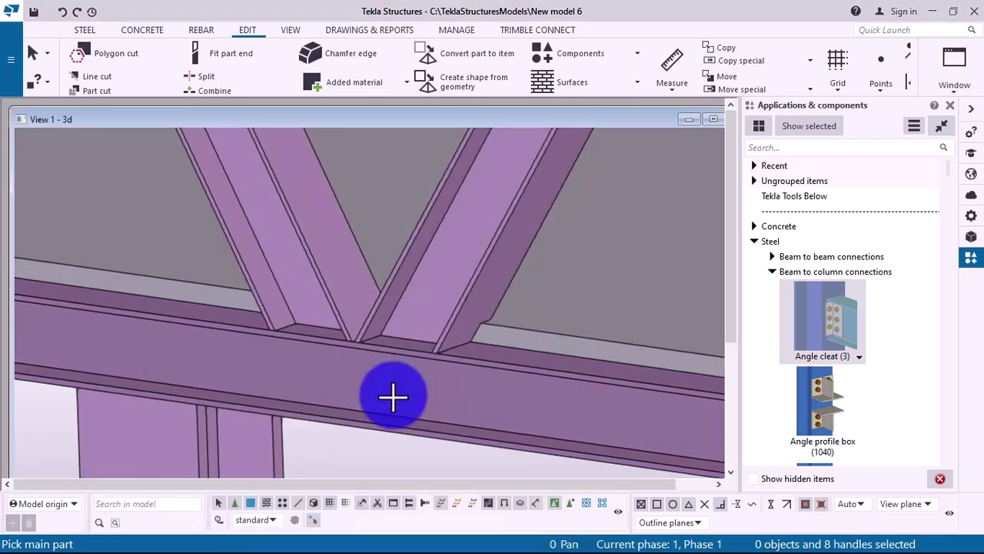
{"action": "left_click", "coordinate": [391, 395]}
{"action": "left_click", "coordinate": [427, 291]}
{"action": "left_click", "coordinate": [325, 358]}
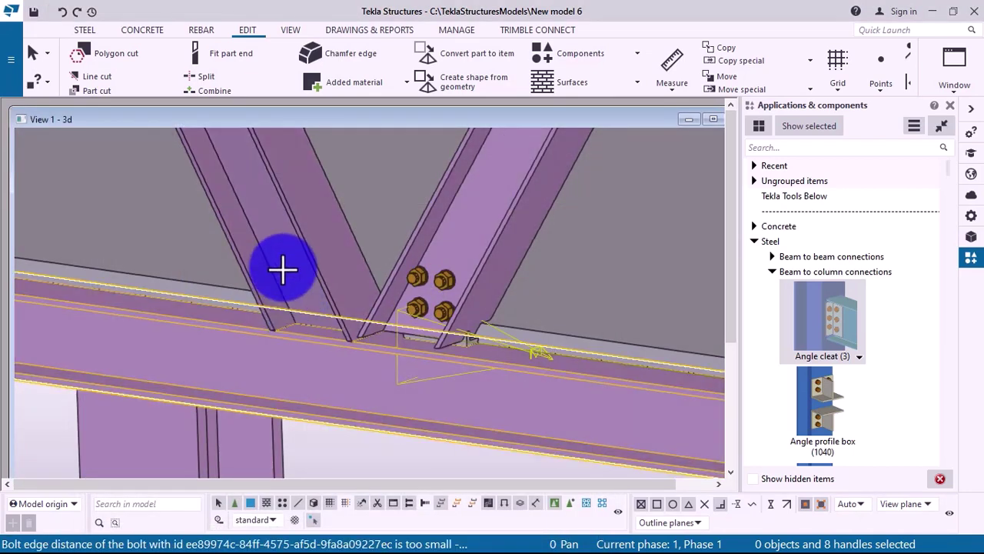
{"action": "left_click", "coordinate": [281, 266]}
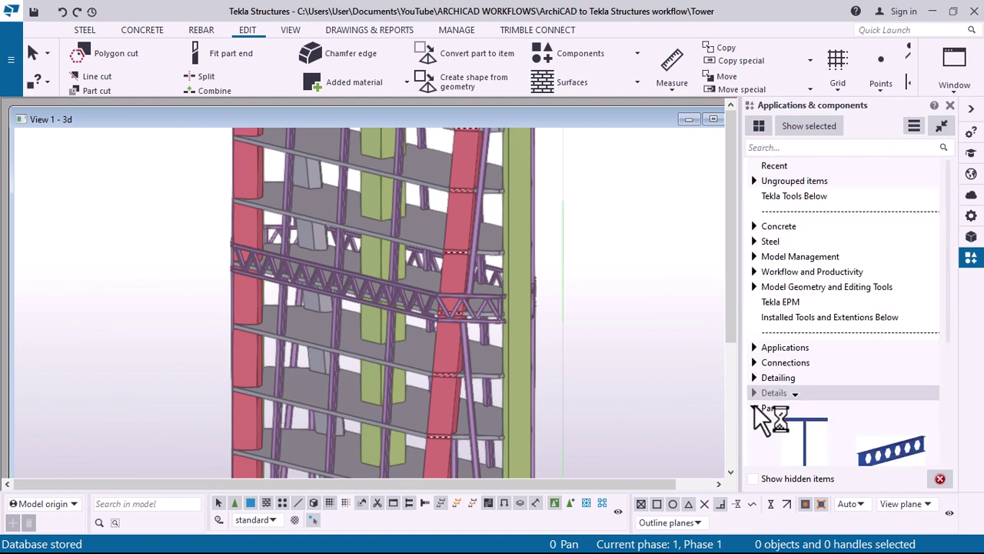
Browse the Steel beam-to-beam connection categories in Applications & components, then collapse them.
{"action": "left_click", "coordinate": [754, 393]}
{"action": "left_click", "coordinate": [754, 240]}
{"action": "left_click", "coordinate": [771, 258]}
{"action": "scroll", "coordinate": [787, 304], "scroll_direction": "down", "scroll_amount": 10}
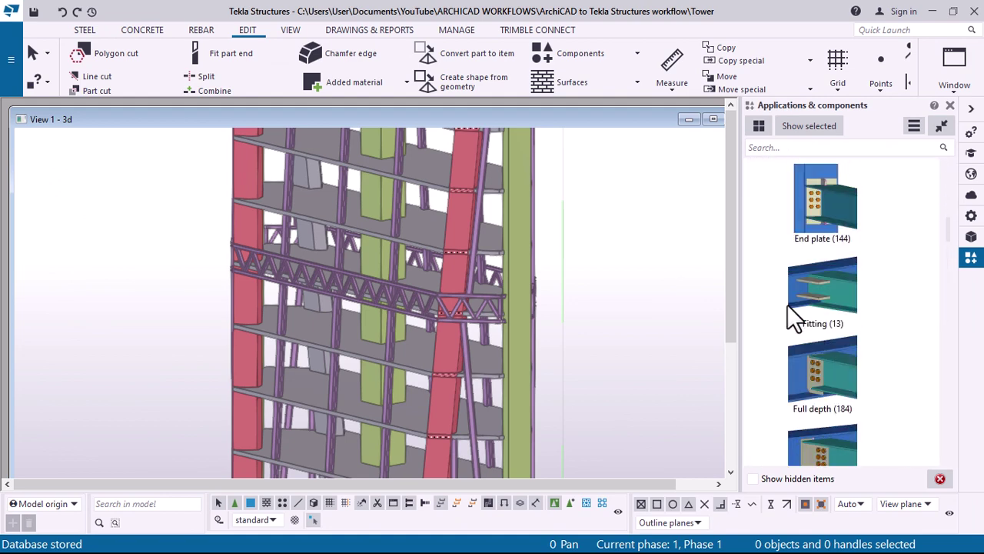
{"action": "scroll", "coordinate": [935, 198], "scroll_direction": "up", "scroll_amount": 10}
{"action": "left_click", "coordinate": [754, 240]}
On the Steel tab, start the Bolted parts command and review the available object types.
{"action": "left_click", "coordinate": [143, 32]}
{"action": "scroll", "coordinate": [154, 83], "scroll_direction": "up", "scroll_amount": 1}
{"action": "left_click", "coordinate": [328, 74]}
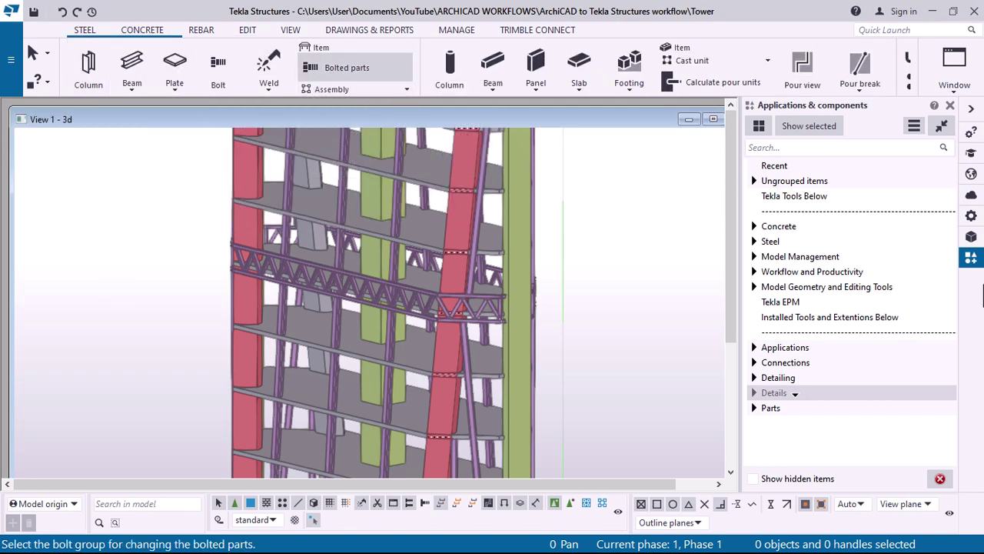
{"action": "left_click", "coordinate": [683, 128]}
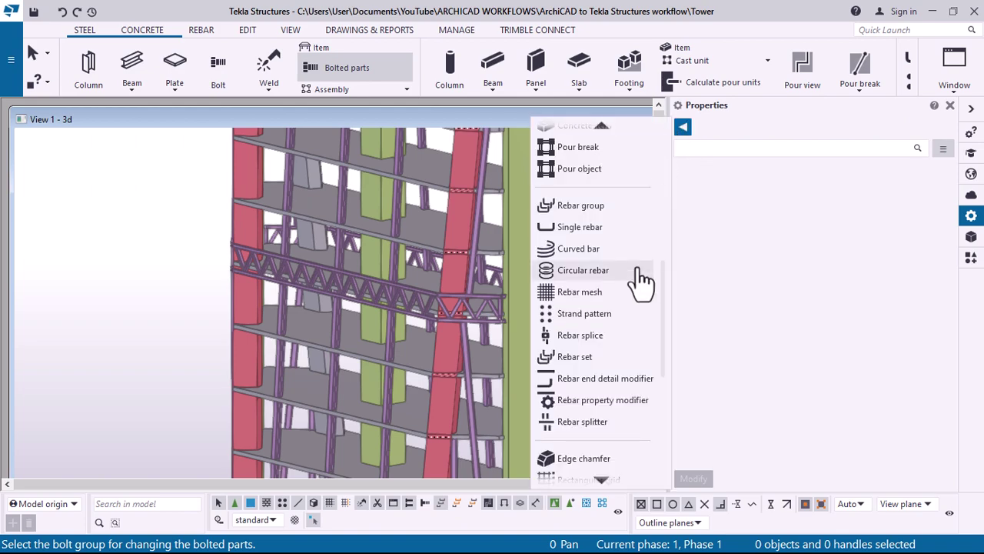
{"action": "scroll", "coordinate": [638, 338], "scroll_direction": "up", "scroll_amount": 7}
{"action": "scroll", "coordinate": [637, 344], "scroll_direction": "down", "scroll_amount": 6}
{"action": "scroll", "coordinate": [635, 344], "scroll_direction": "down", "scroll_amount": 6}
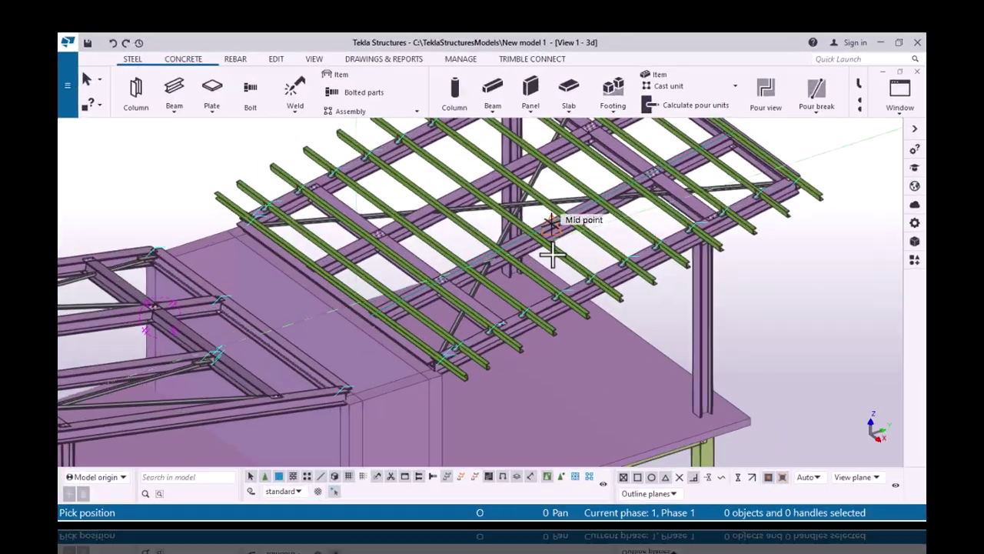
Zoom and rotate to a close-up of the beam junction, then expand Steel > Beam to beam connections.
{"action": "scroll", "coordinate": [634, 266], "scroll_direction": "up", "scroll_amount": 3}
{"action": "middle_click_drag", "start_coordinate": [635, 266], "coordinate": [320, 406]}
{"action": "scroll", "coordinate": [400, 276], "scroll_direction": "up", "scroll_amount": 2}
{"action": "scroll", "coordinate": [389, 277], "scroll_direction": "up", "scroll_amount": 5}
{"action": "middle_click_drag", "start_coordinate": [395, 297], "coordinate": [285, 220], "text": "ctrl"}
{"action": "key", "text": "ctrl+f"}
{"action": "left_click", "coordinate": [765, 241]}
{"action": "left_click", "coordinate": [768, 256]}
{"action": "scroll", "coordinate": [815, 346], "scroll_direction": "down", "scroll_amount": 3}
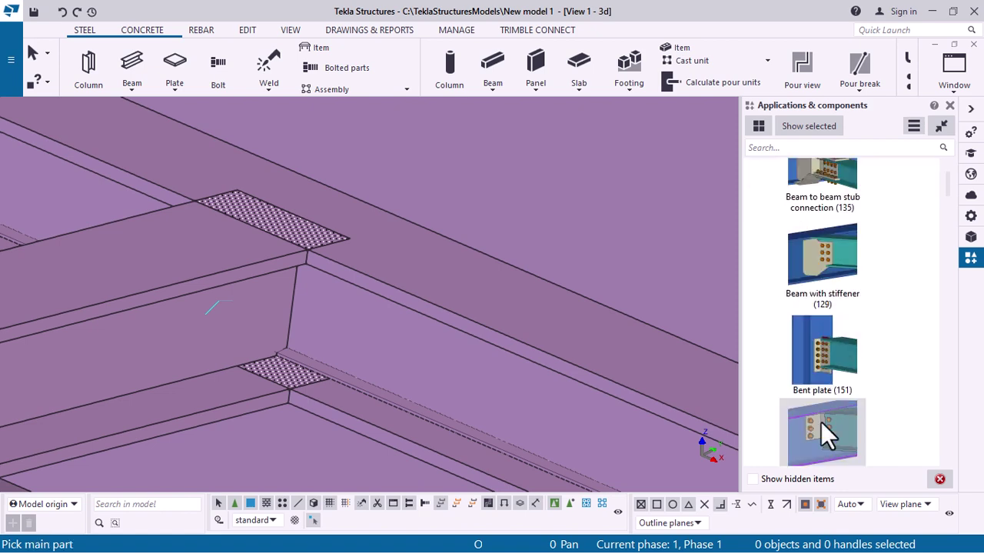
Pick the joining beam and the left beam for the connection, then orbit toward the roof corner.
{"action": "scroll", "coordinate": [821, 421], "scroll_direction": "down", "scroll_amount": 5}
{"action": "left_click", "coordinate": [413, 292]}
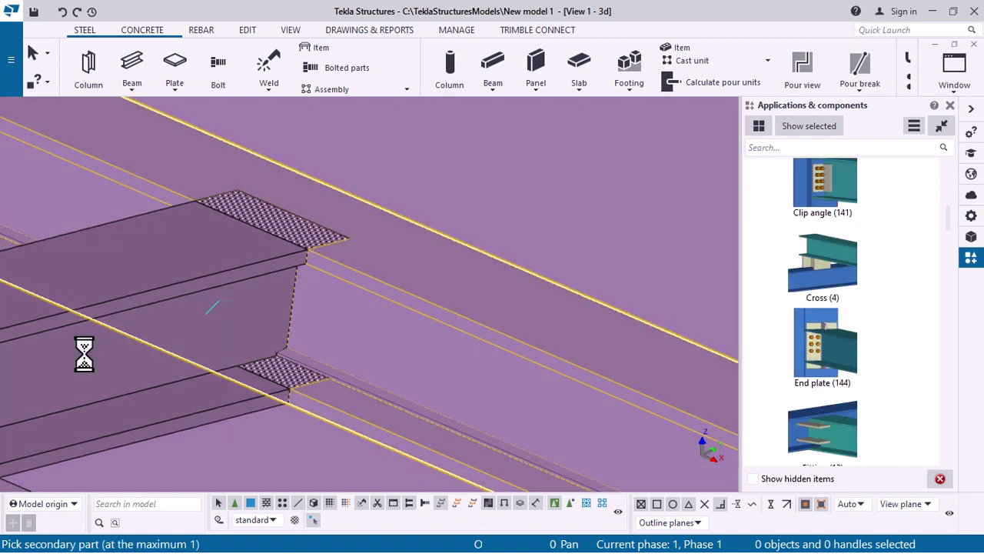
{"action": "left_click", "coordinate": [316, 333]}
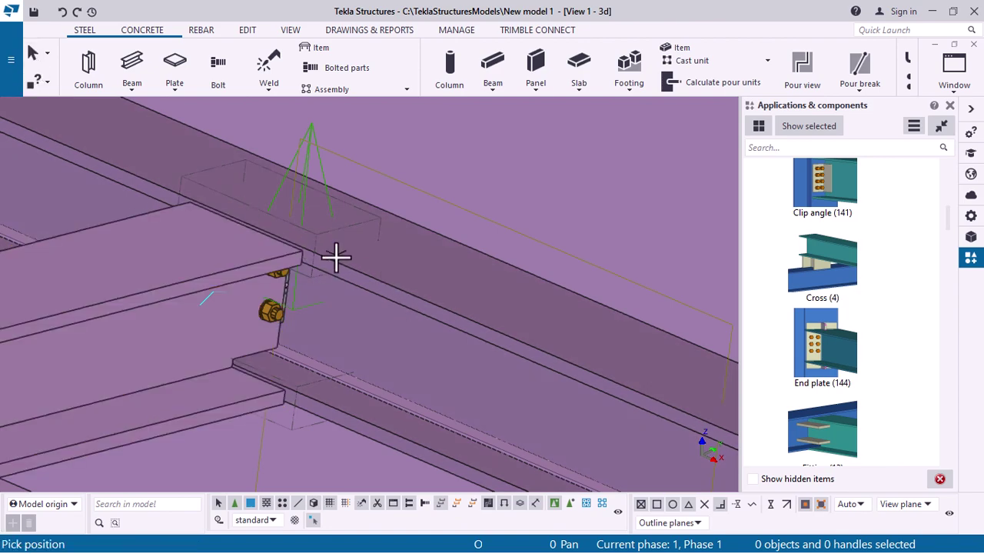
{"action": "scroll", "coordinate": [342, 258], "scroll_direction": "down", "scroll_amount": 10}
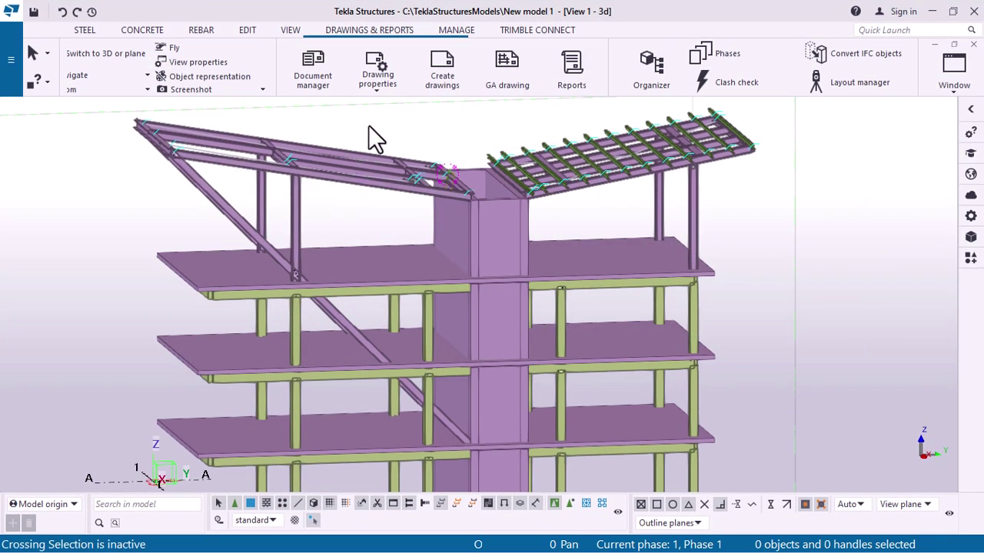
{"action": "middle_click_drag", "start_coordinate": [368, 124], "coordinate": [422, 82], "text": "ctrl"}
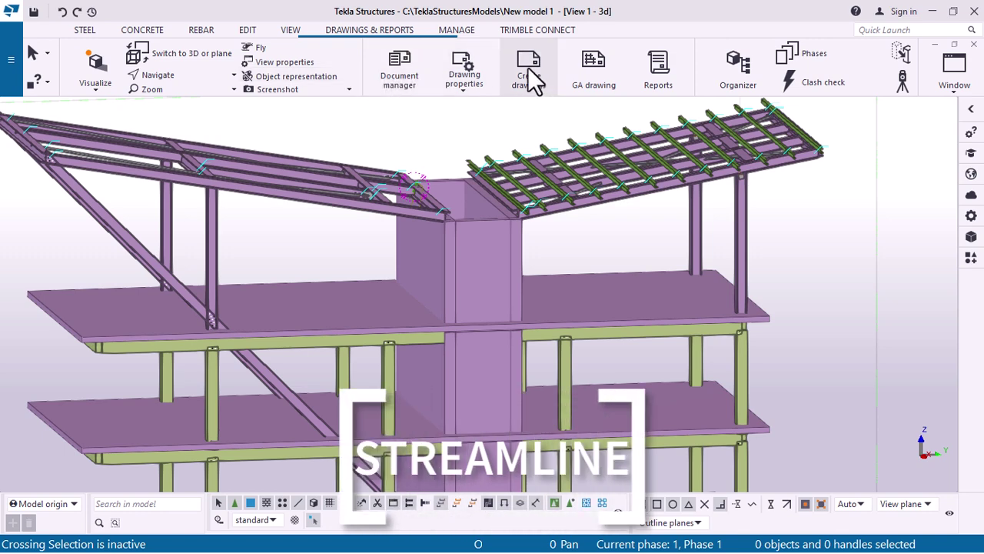
{"action": "left_click", "coordinate": [369, 32]}
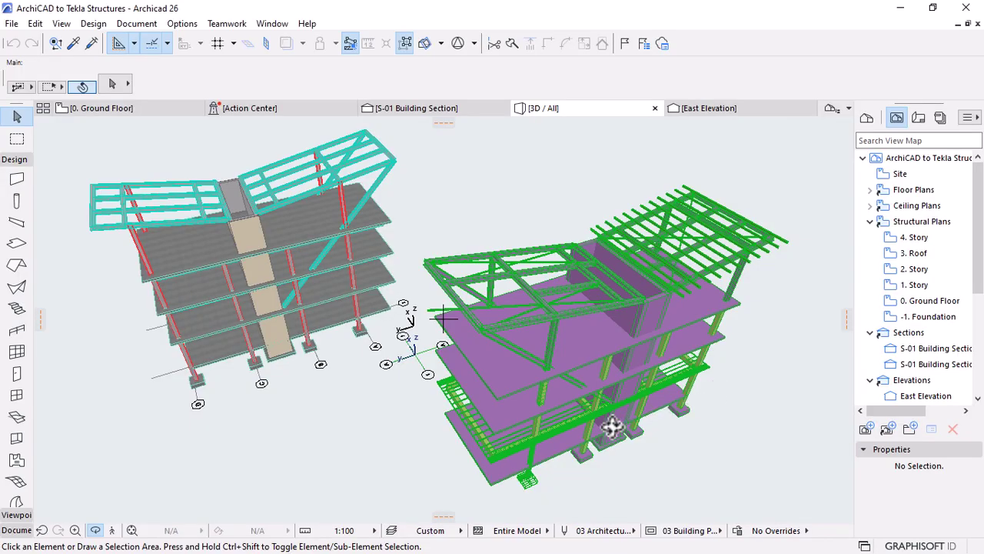
{"action": "left_click_drag", "start_coordinate": [611, 427], "coordinate": [535, 477]}
{"action": "scroll", "coordinate": [535, 477], "scroll_direction": "up", "scroll_amount": 10}
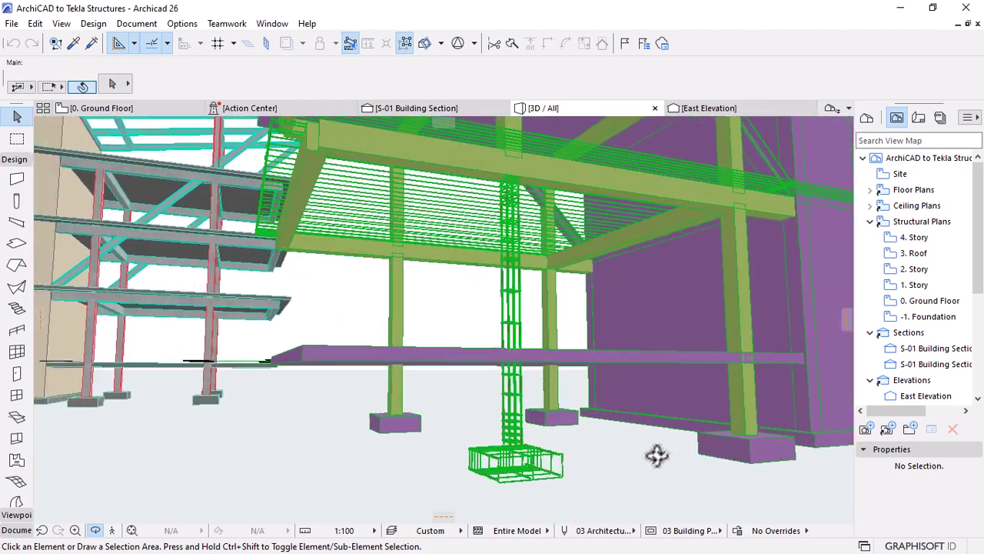
{"action": "scroll", "coordinate": [648, 455], "scroll_direction": "up", "scroll_amount": 10}
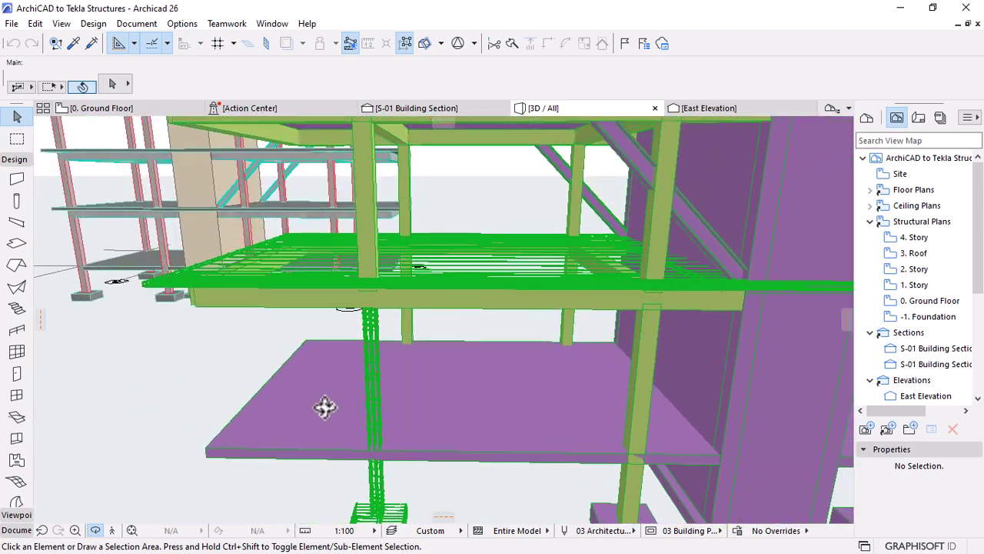
{"action": "scroll", "coordinate": [323, 408], "scroll_direction": "down", "scroll_amount": 10}
{"action": "left_click_drag", "start_coordinate": [308, 378], "coordinate": [621, 340]}
{"action": "scroll", "coordinate": [663, 189], "scroll_direction": "up", "scroll_amount": 10}
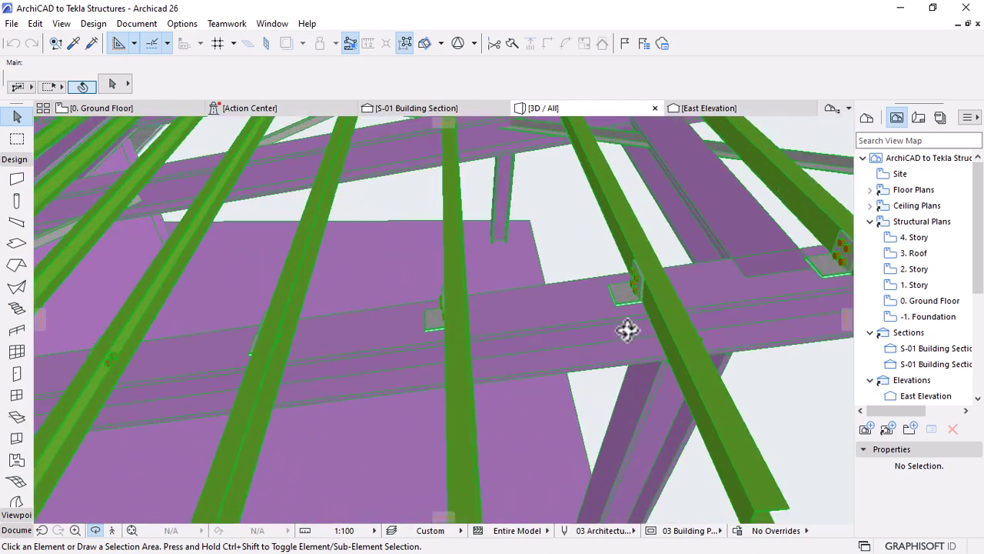
{"action": "scroll", "coordinate": [628, 330], "scroll_direction": "down", "scroll_amount": 5}
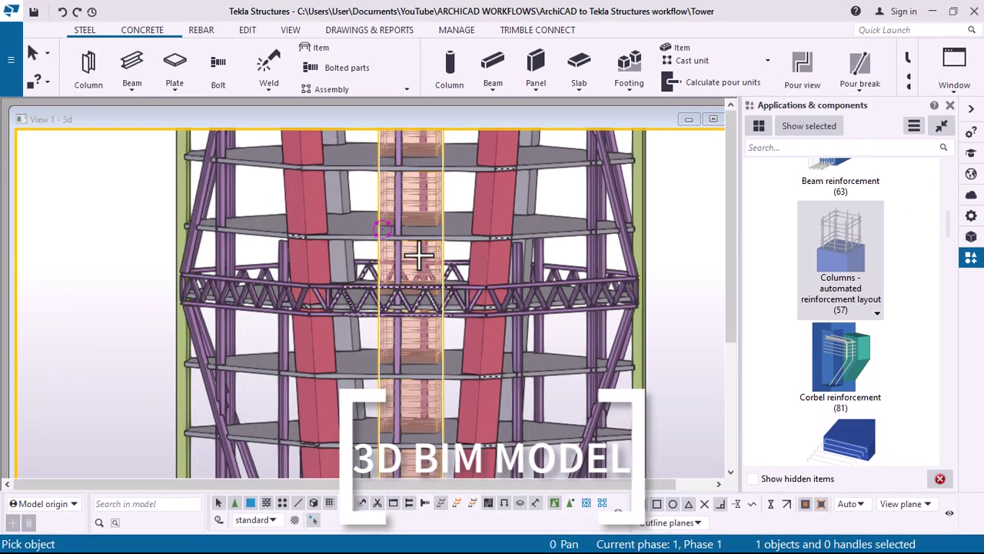
Rotate the view around the tower columns and select the green concrete column.
{"action": "scroll", "coordinate": [419, 255], "scroll_direction": "up", "scroll_amount": 8}
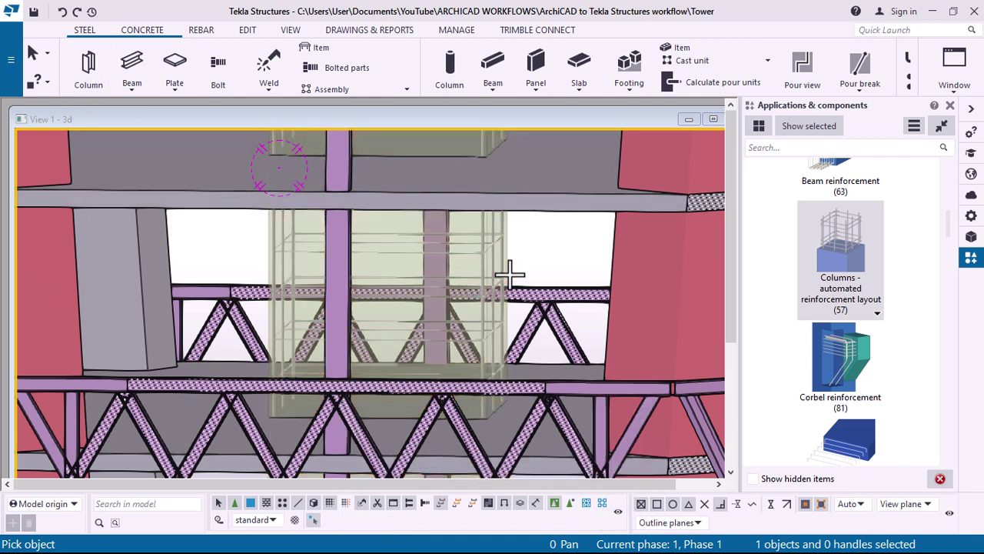
{"action": "left_click", "coordinate": [423, 271]}
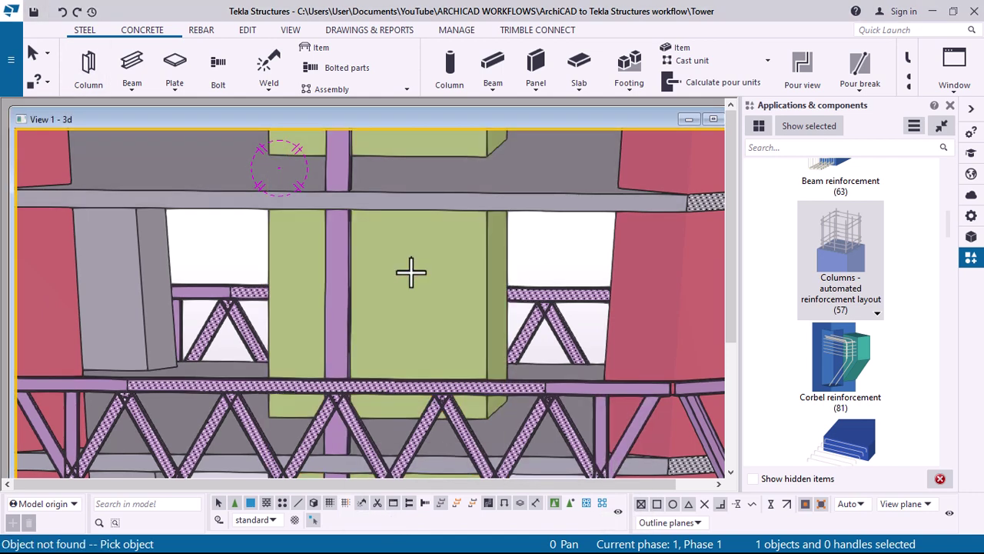
{"action": "middle_click_drag", "start_coordinate": [444, 285], "coordinate": [410, 283], "text": "ctrl"}
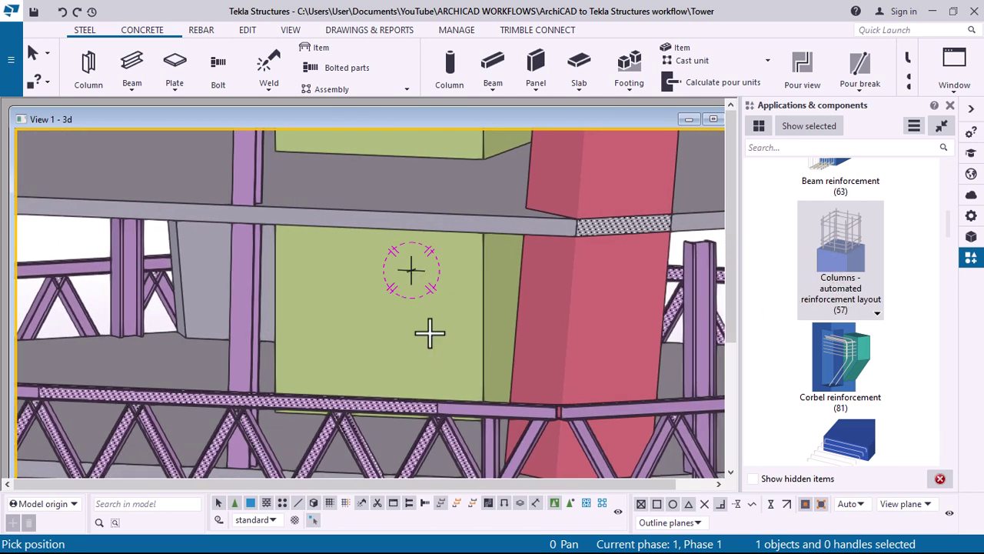
{"action": "left_click", "coordinate": [391, 333]}
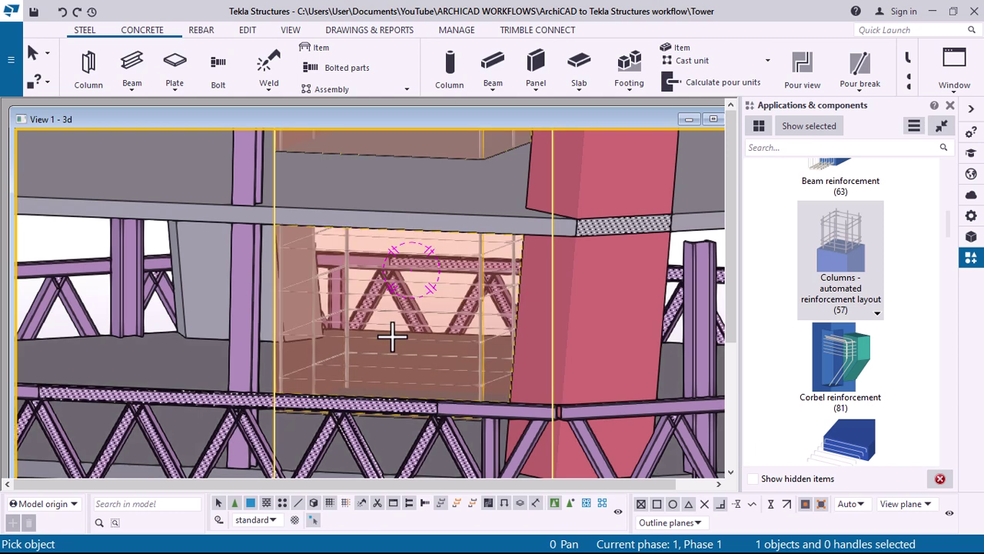
Scroll through the Applications & components list and bring up the main menu.
{"action": "scroll", "coordinate": [830, 342], "scroll_direction": "up", "scroll_amount": 3}
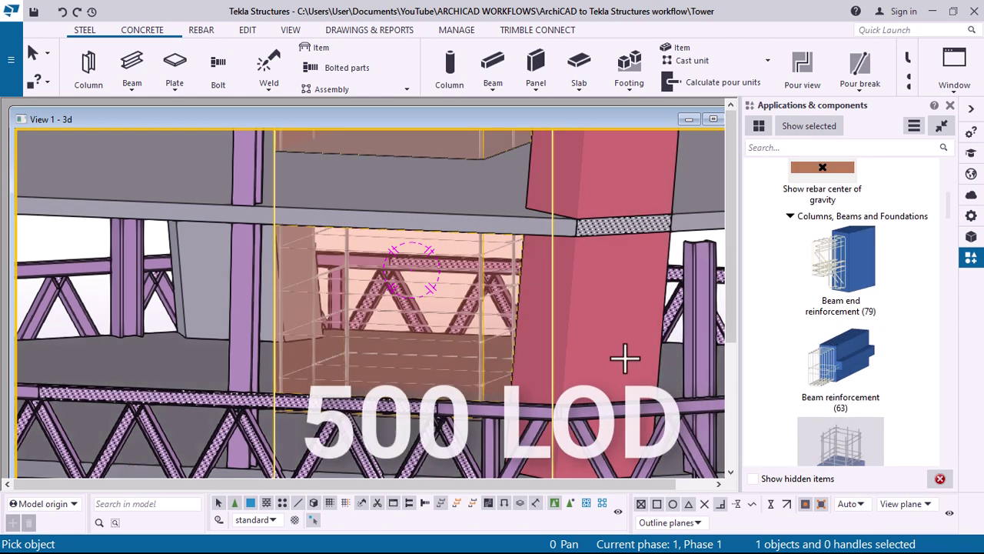
{"action": "scroll", "coordinate": [482, 206], "scroll_direction": "down", "scroll_amount": 2}
{"action": "scroll", "coordinate": [482, 206], "scroll_direction": "down", "scroll_amount": 5}
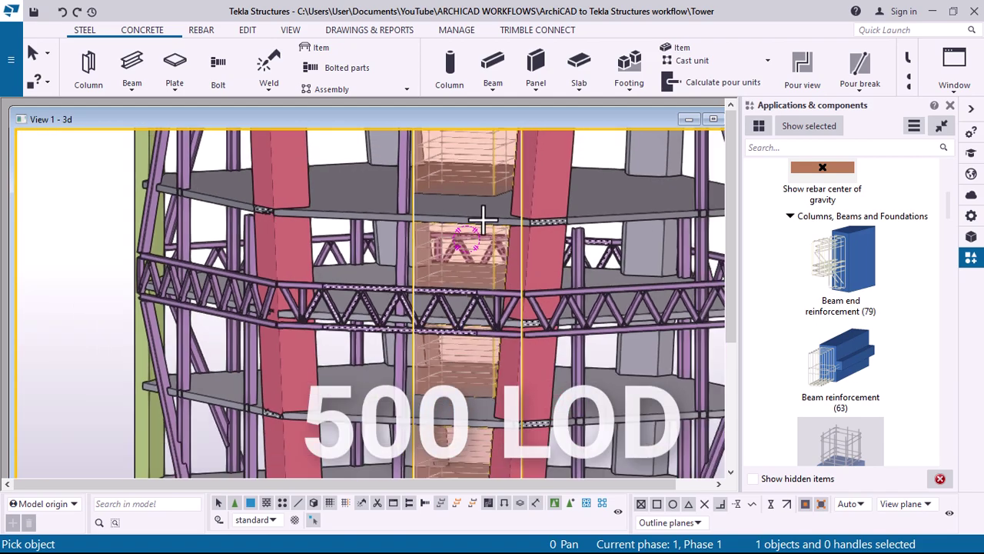
{"action": "scroll", "coordinate": [477, 446], "scroll_direction": "up", "scroll_amount": 6}
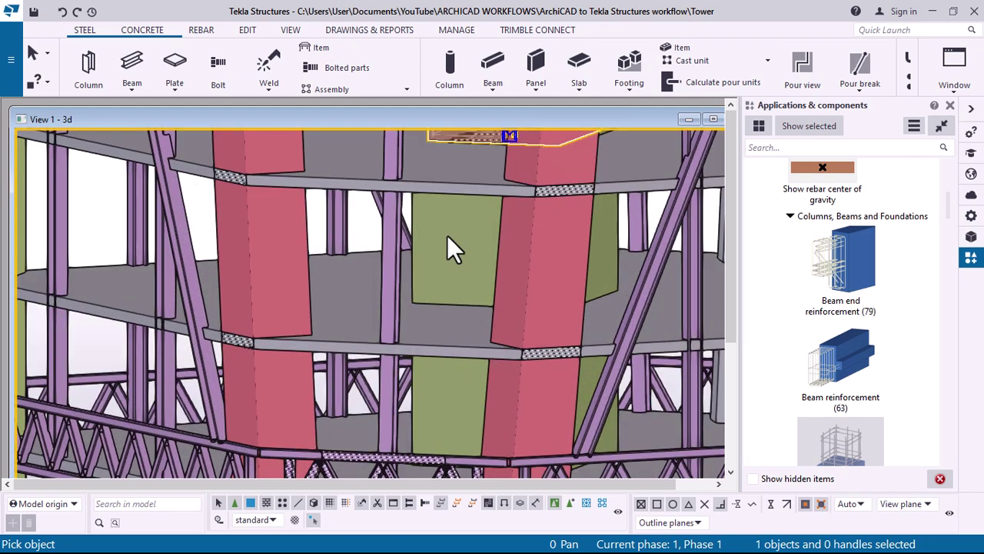
{"action": "scroll", "coordinate": [447, 234], "scroll_direction": "down", "scroll_amount": 2}
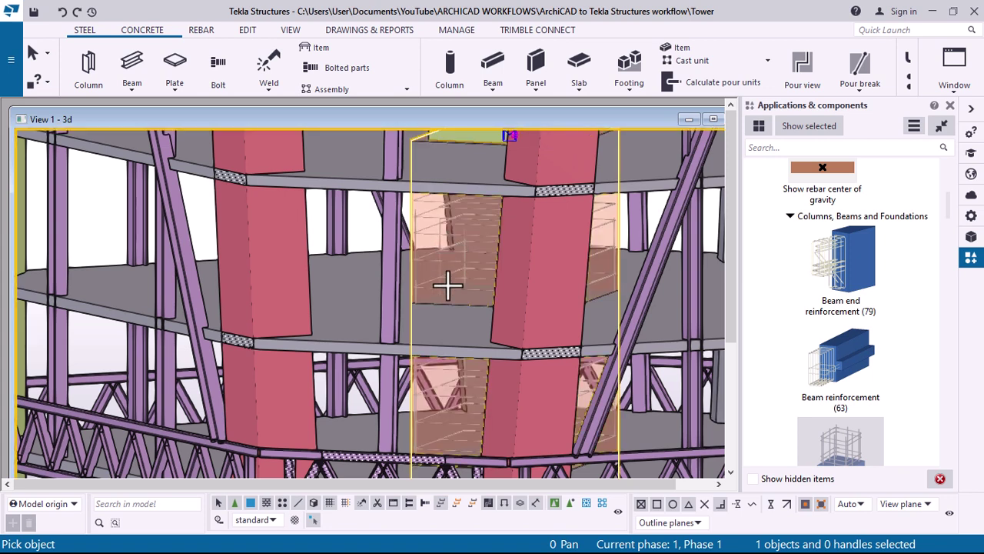
{"action": "scroll", "coordinate": [840, 327], "scroll_direction": "down", "scroll_amount": 3}
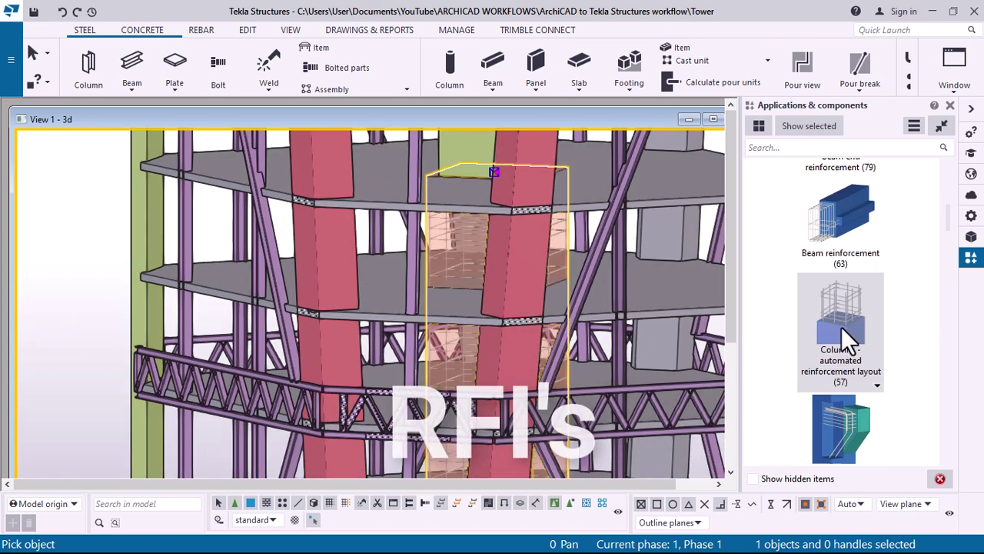
{"action": "scroll", "coordinate": [840, 332], "scroll_direction": "up", "scroll_amount": 1}
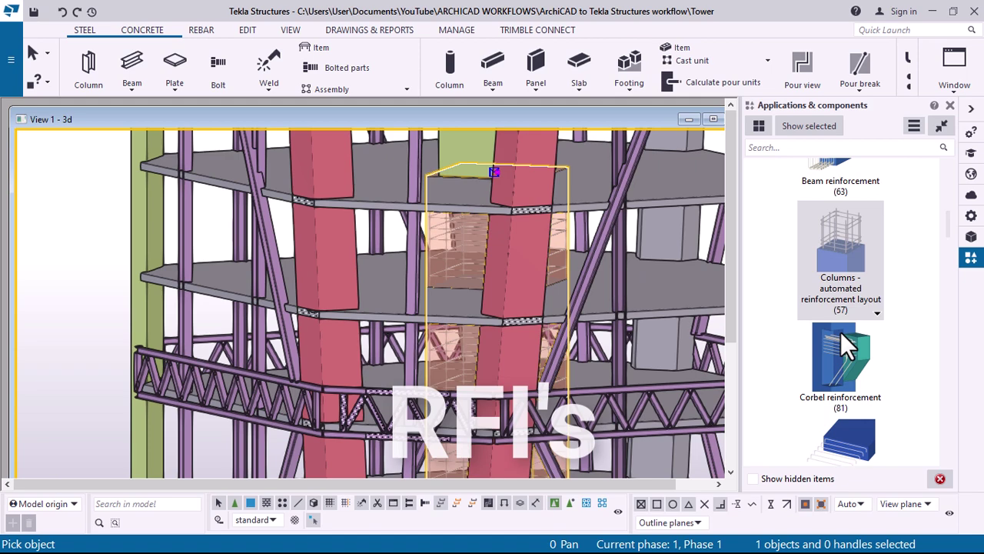
{"action": "scroll", "coordinate": [371, 250], "scroll_direction": "down", "scroll_amount": 4}
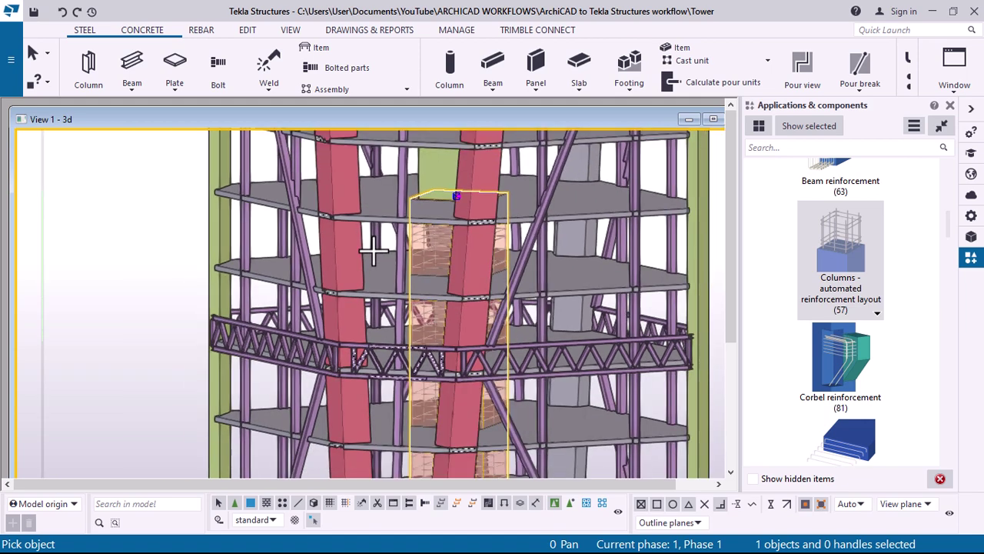
{"action": "scroll", "coordinate": [468, 272], "scroll_direction": "down", "scroll_amount": 5}
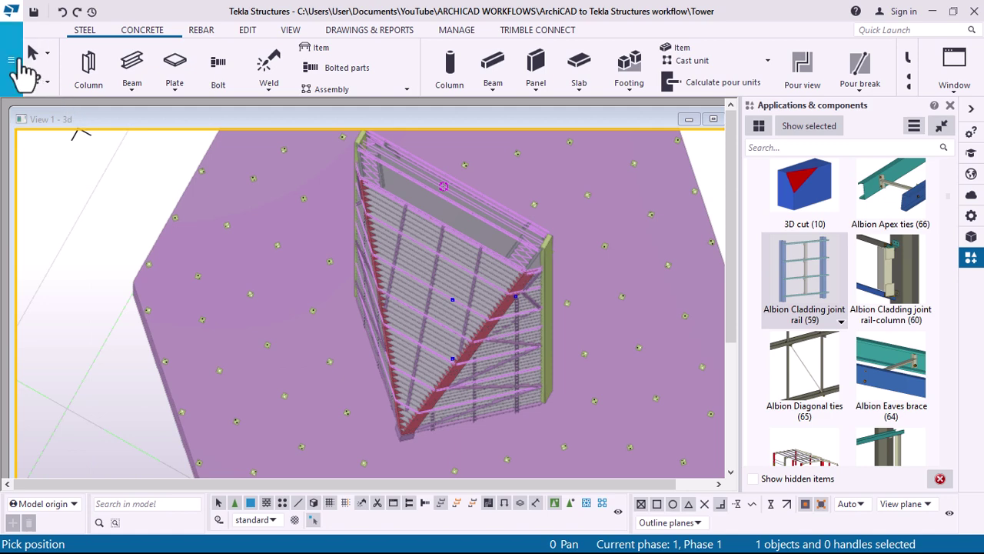
{"action": "left_click", "coordinate": [12, 61]}
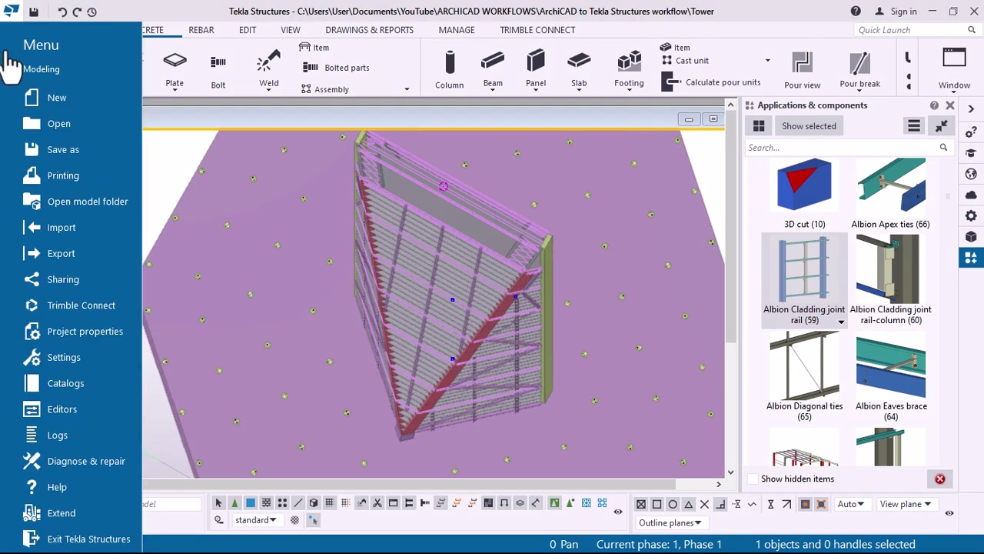
Expand Export in the main menu to show the available export formats.
{"action": "left_click", "coordinate": [58, 254]}
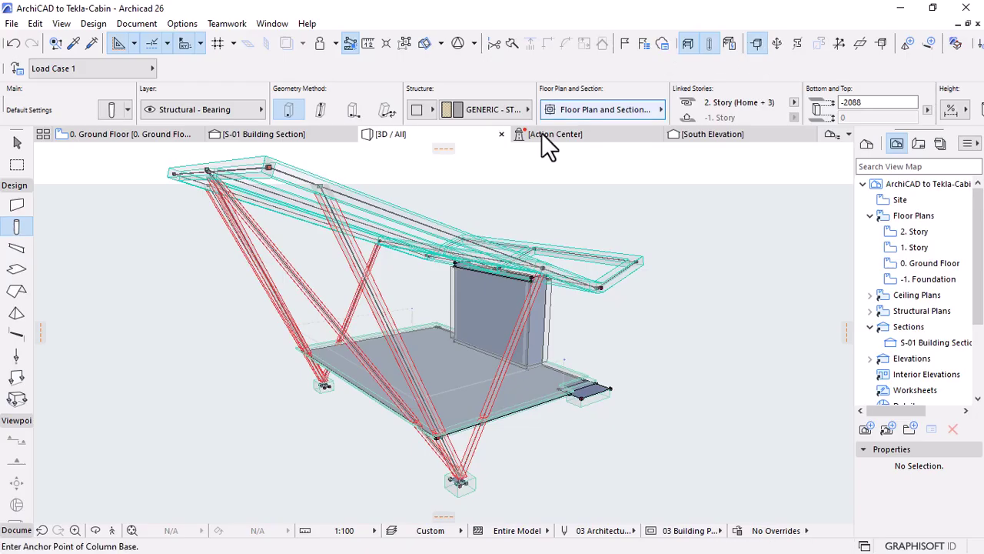
Zoom in on the cabin's roof corner and back out, then choose File > Save As.
{"action": "scroll", "coordinate": [261, 154], "scroll_direction": "up", "scroll_amount": 5}
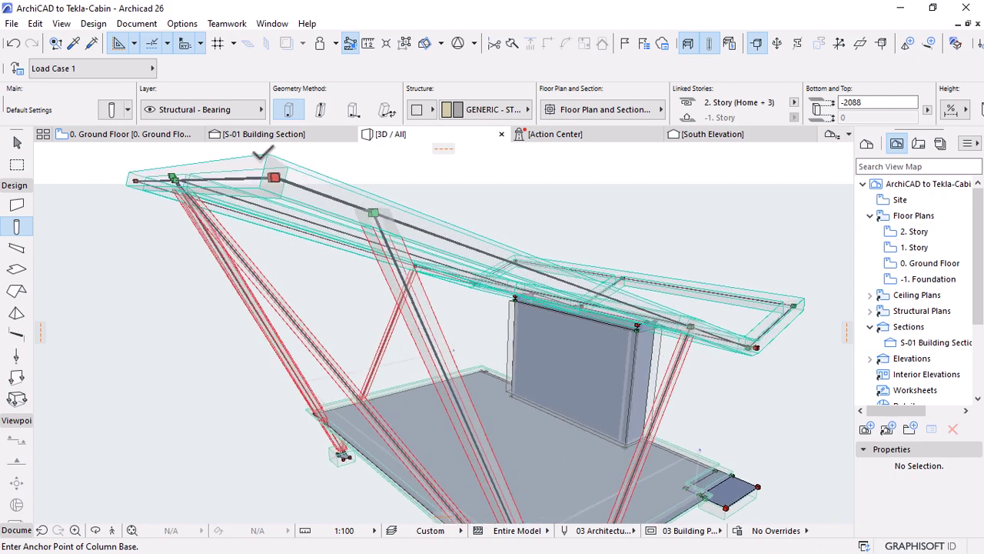
{"action": "scroll", "coordinate": [269, 157], "scroll_direction": "up", "scroll_amount": 3}
{"action": "scroll", "coordinate": [281, 162], "scroll_direction": "down", "scroll_amount": 5}
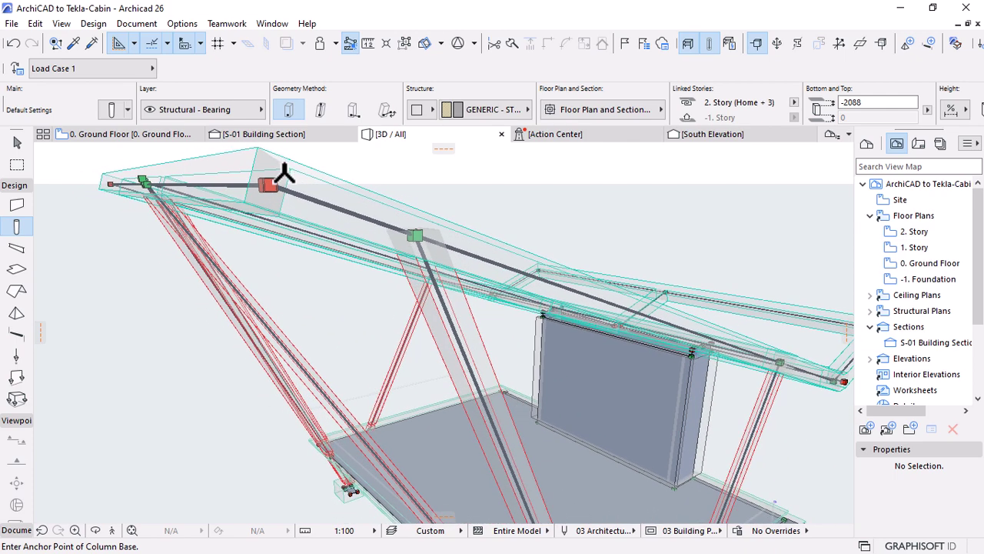
{"action": "left_click", "coordinate": [11, 23]}
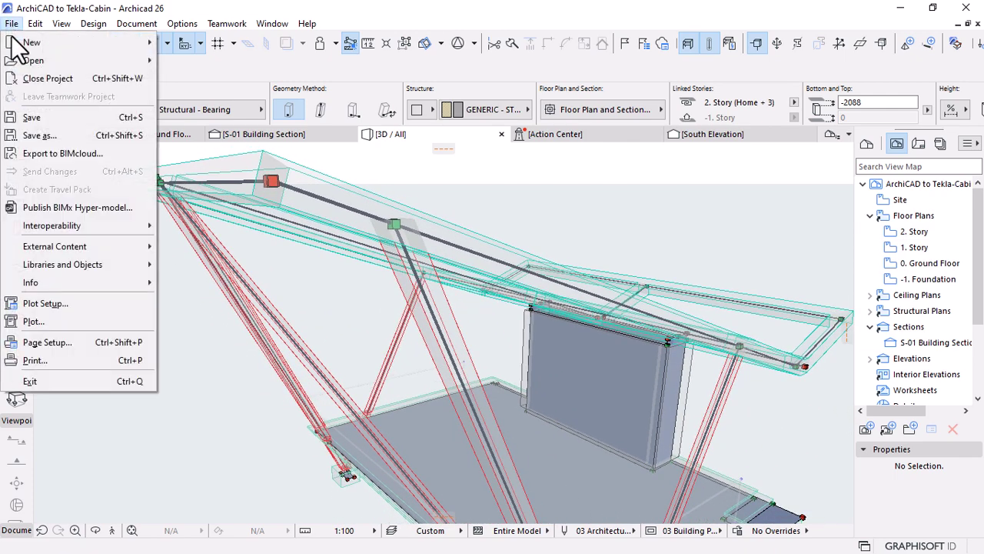
{"action": "left_click", "coordinate": [49, 135]}
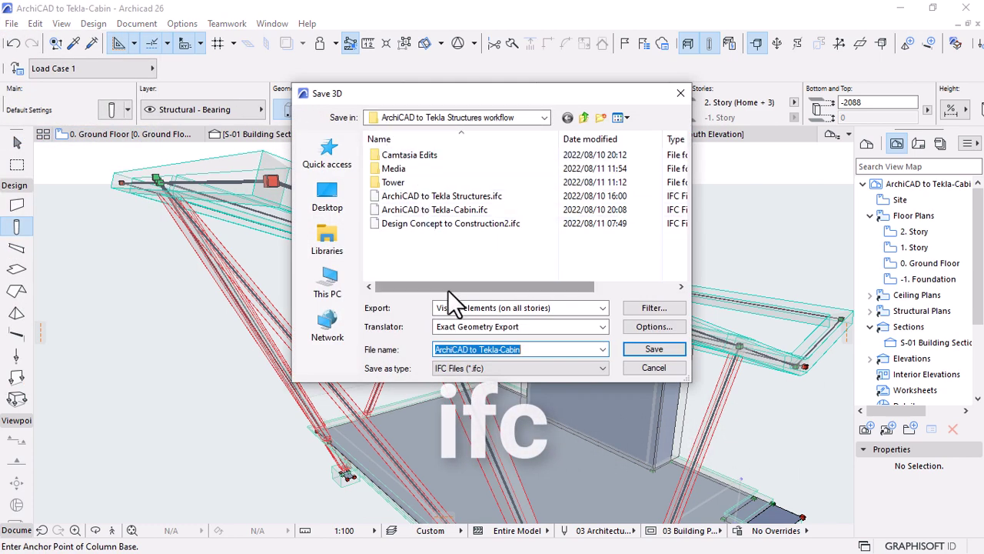
Pick the existing ArchiCAD to Tekla-Cabin.ifc file and open the IFC translator list.
{"action": "left_click", "coordinate": [423, 210]}
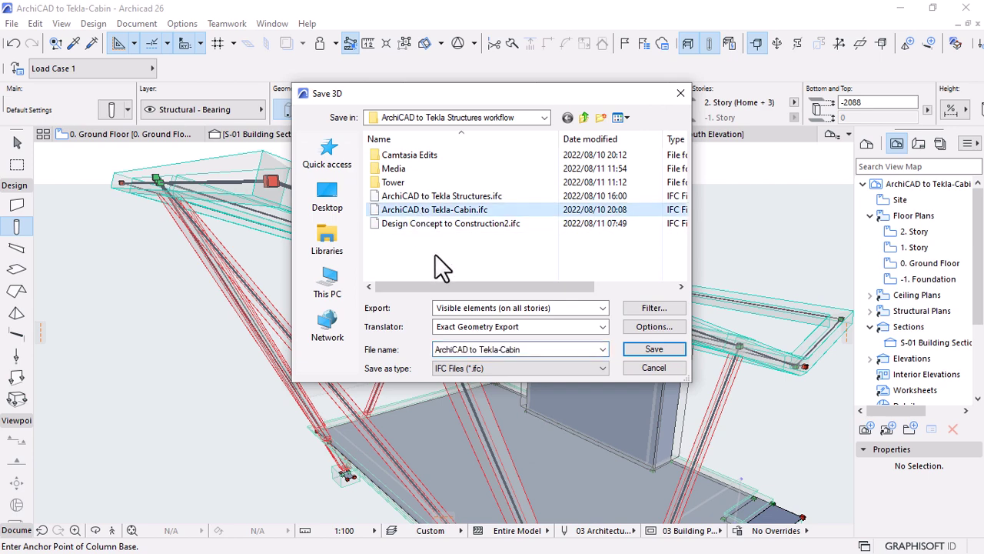
{"action": "left_click", "coordinate": [602, 327]}
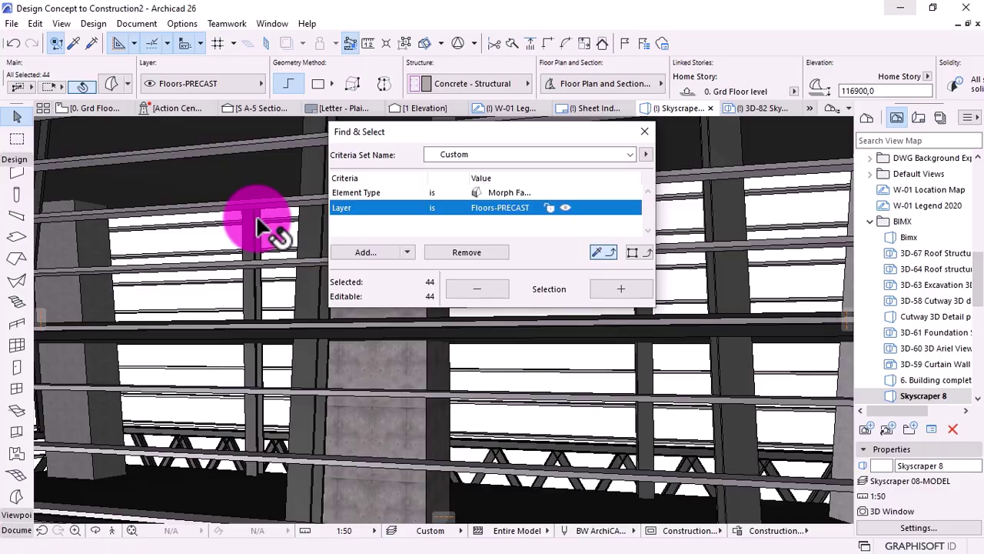
Close Find & Select, zoom to the tower base, and toggle the base slab into and out of the selection.
{"action": "scroll", "coordinate": [260, 226], "scroll_direction": "down", "scroll_amount": 10}
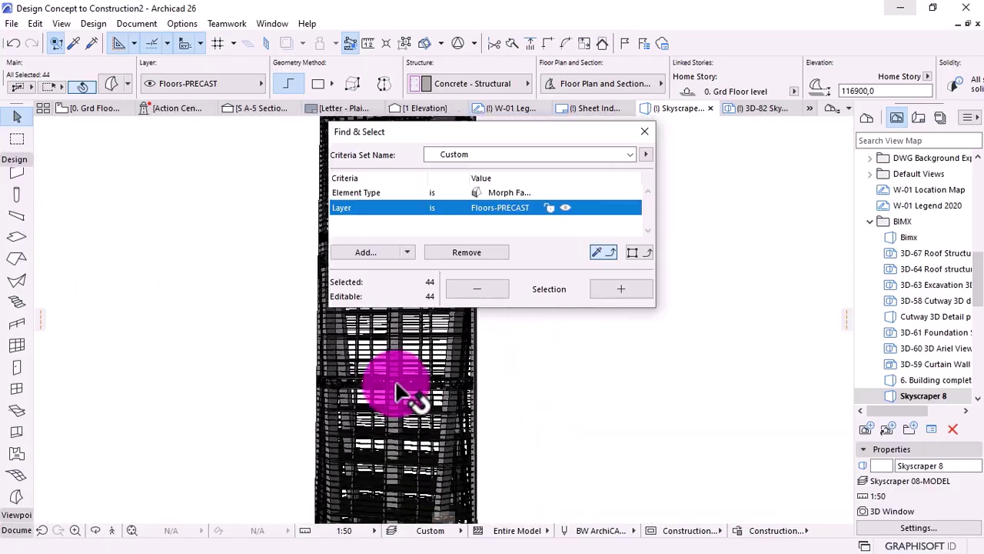
{"action": "scroll", "coordinate": [284, 331], "scroll_direction": "down", "scroll_amount": 5}
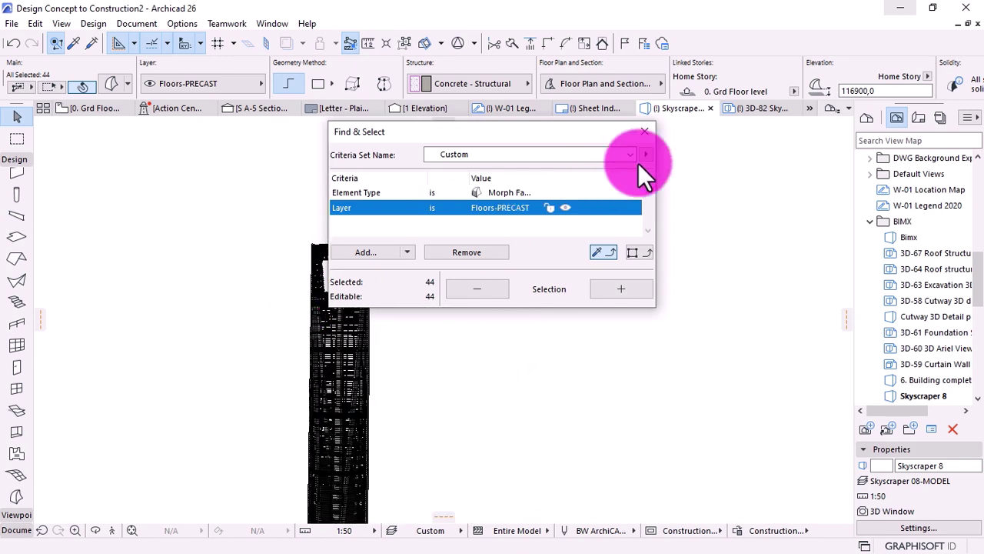
{"action": "left_click", "coordinate": [645, 131]}
{"action": "scroll", "coordinate": [626, 178], "scroll_direction": "down", "scroll_amount": 3}
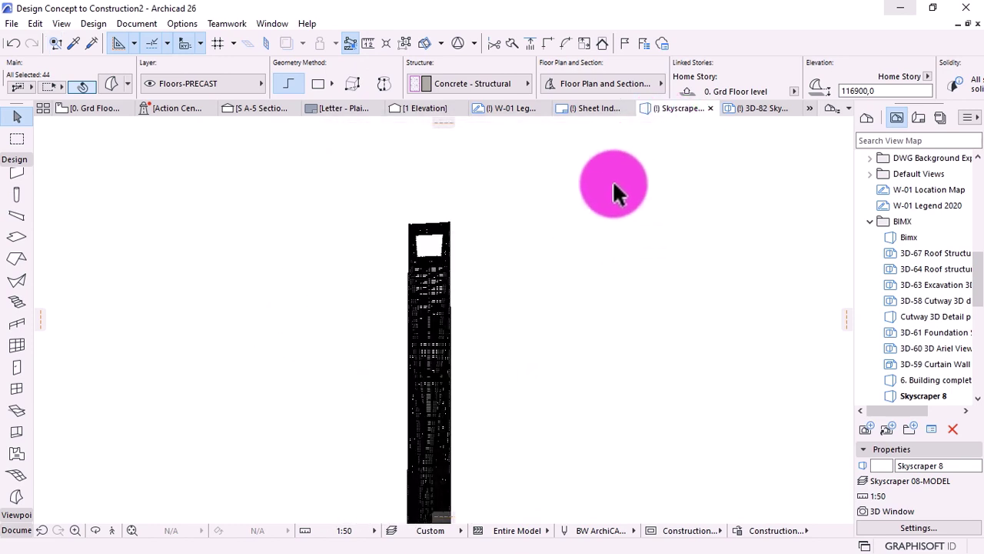
{"action": "scroll", "coordinate": [577, 184], "scroll_direction": "down", "scroll_amount": 2}
{"action": "scroll", "coordinate": [498, 473], "scroll_direction": "up", "scroll_amount": 3}
{"action": "scroll", "coordinate": [498, 473], "scroll_direction": "up", "scroll_amount": 5}
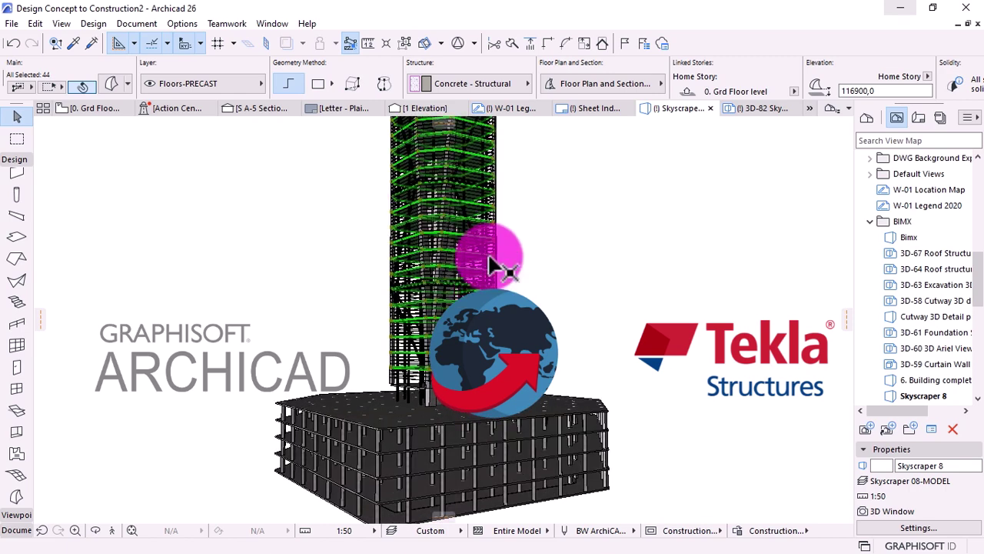
{"action": "scroll", "coordinate": [454, 470], "scroll_direction": "up", "scroll_amount": 5}
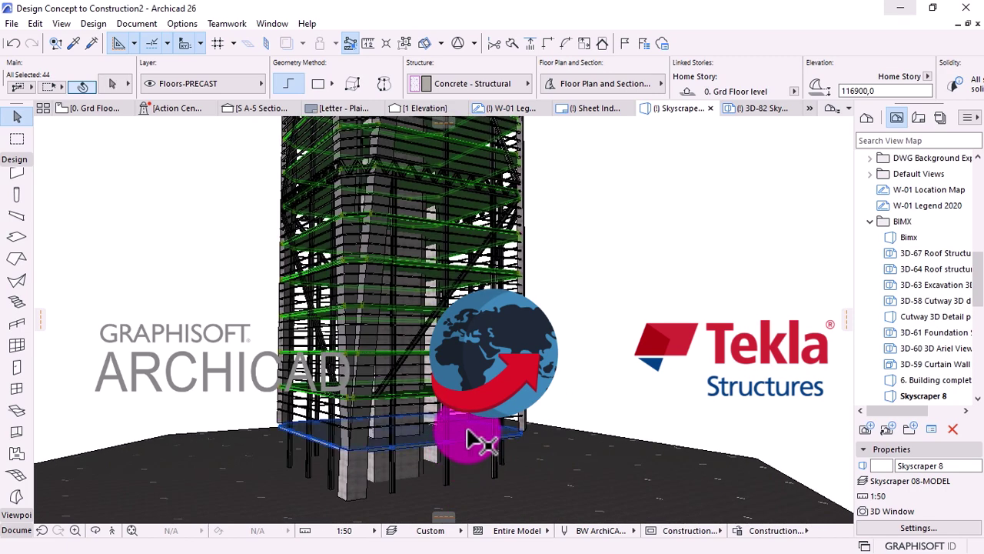
{"action": "left_click", "coordinate": [470, 440], "text": "shift"}
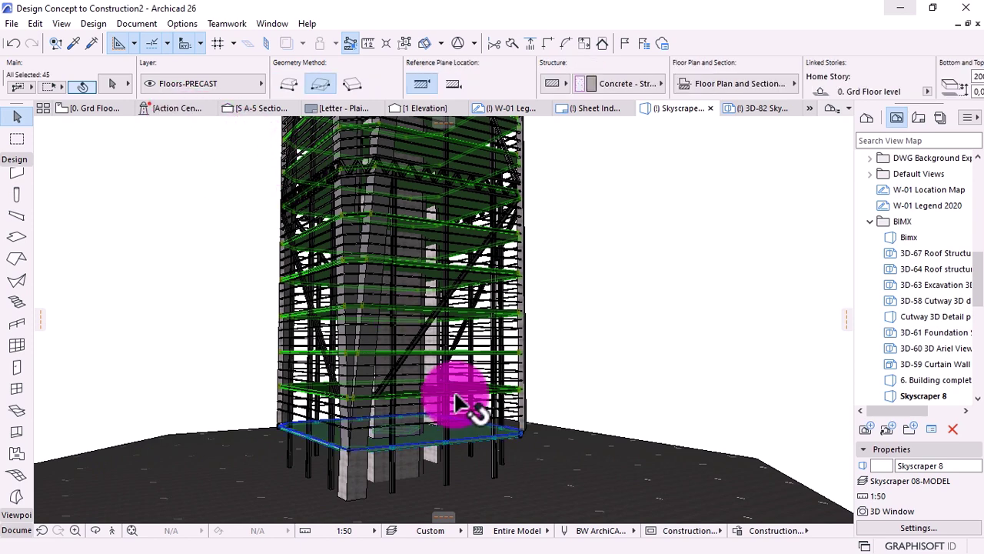
{"action": "left_click", "coordinate": [477, 446], "text": "shift"}
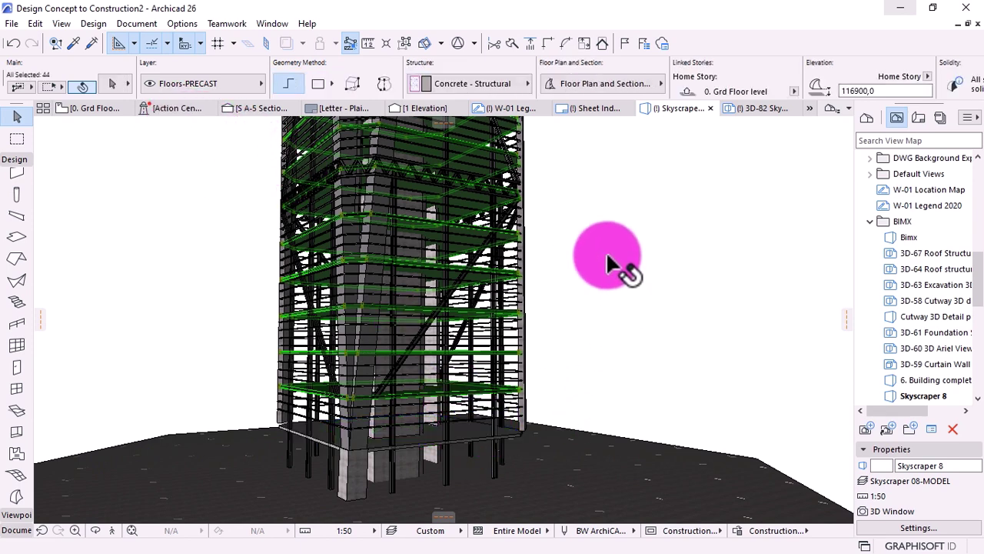
{"action": "left_click", "coordinate": [112, 84]}
Set the selected floor morphs to Load-Bearing Element with Interior position.
{"action": "double_click", "coordinate": [520, 256]}
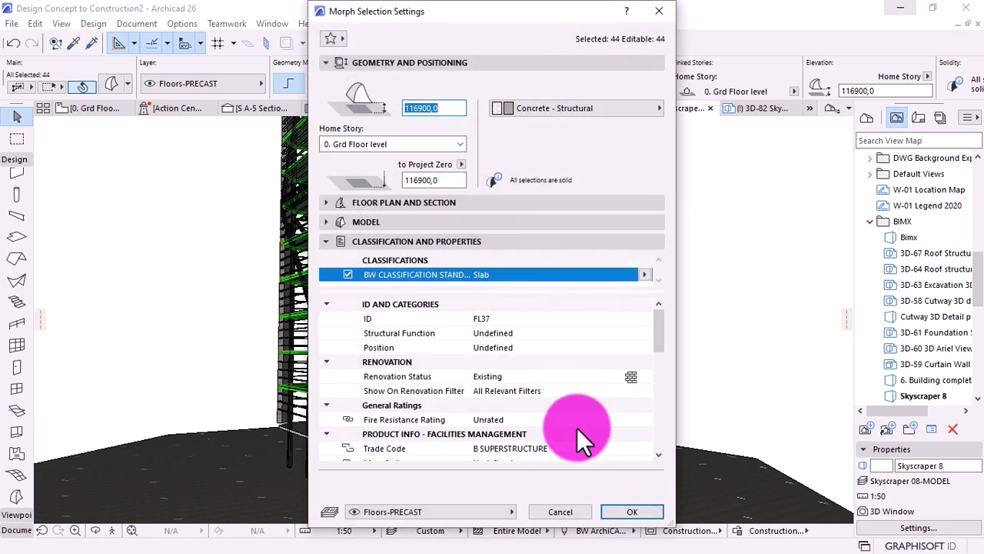
{"action": "left_click", "coordinate": [633, 333]}
{"action": "left_click", "coordinate": [645, 333]}
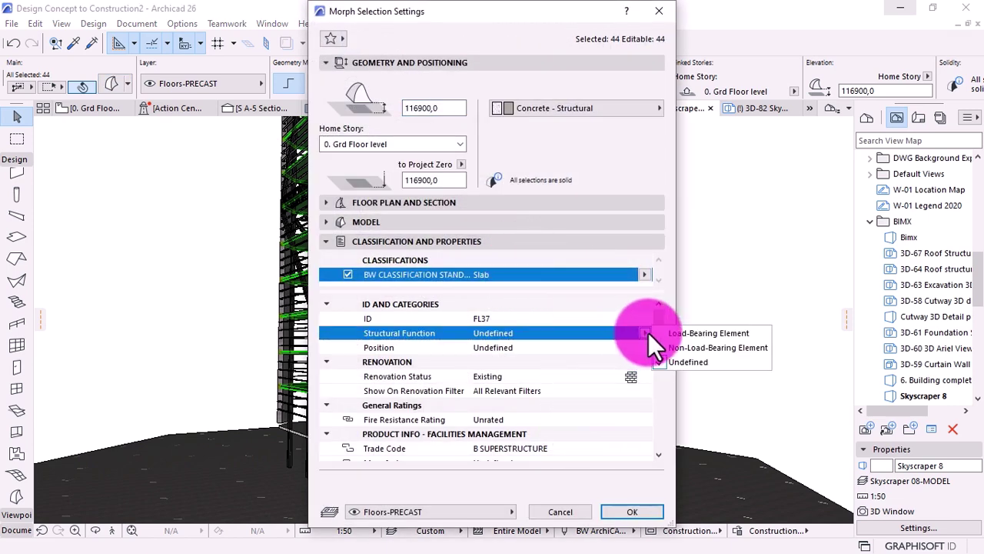
{"action": "left_click", "coordinate": [677, 334]}
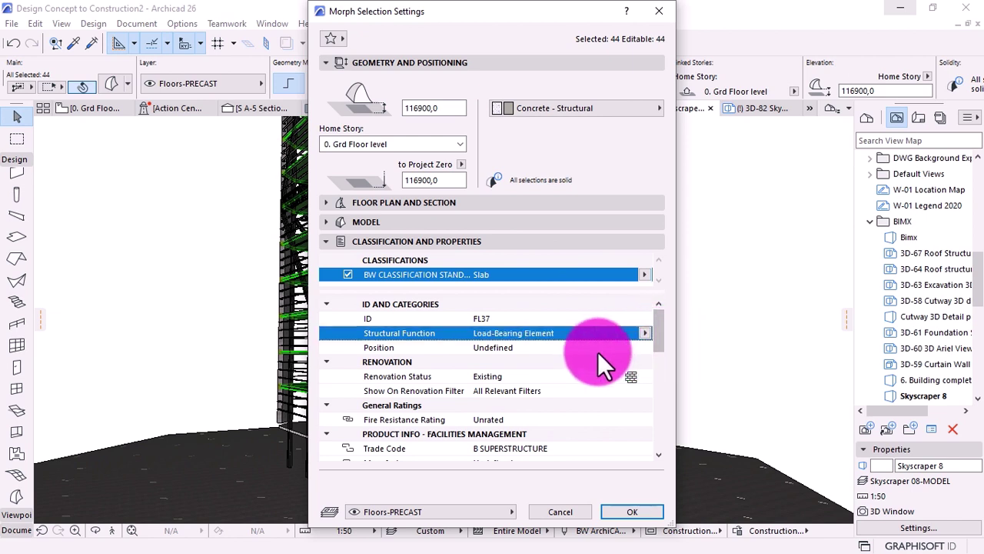
{"action": "left_click", "coordinate": [639, 348]}
{"action": "left_click", "coordinate": [644, 347]}
{"action": "left_click", "coordinate": [663, 359]}
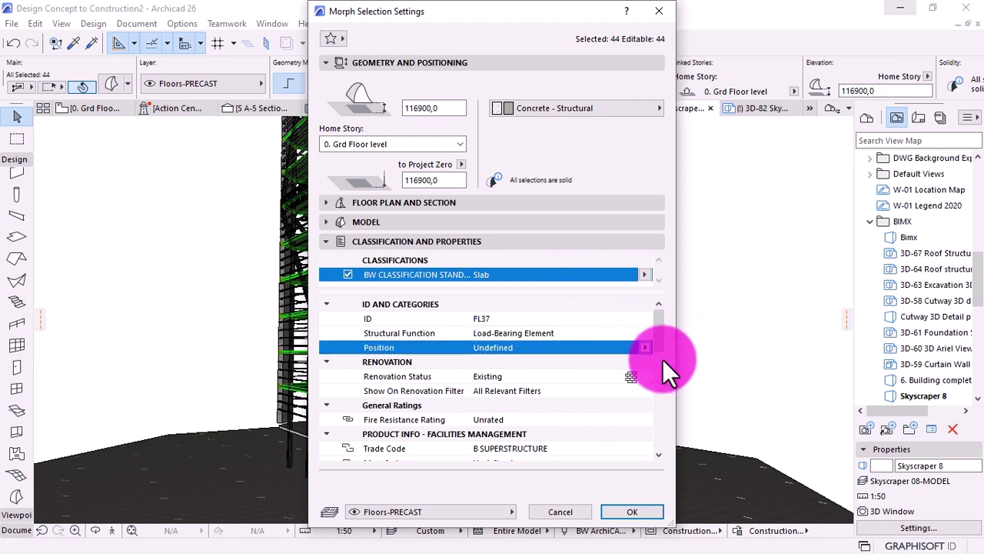
{"action": "left_click", "coordinate": [619, 509]}
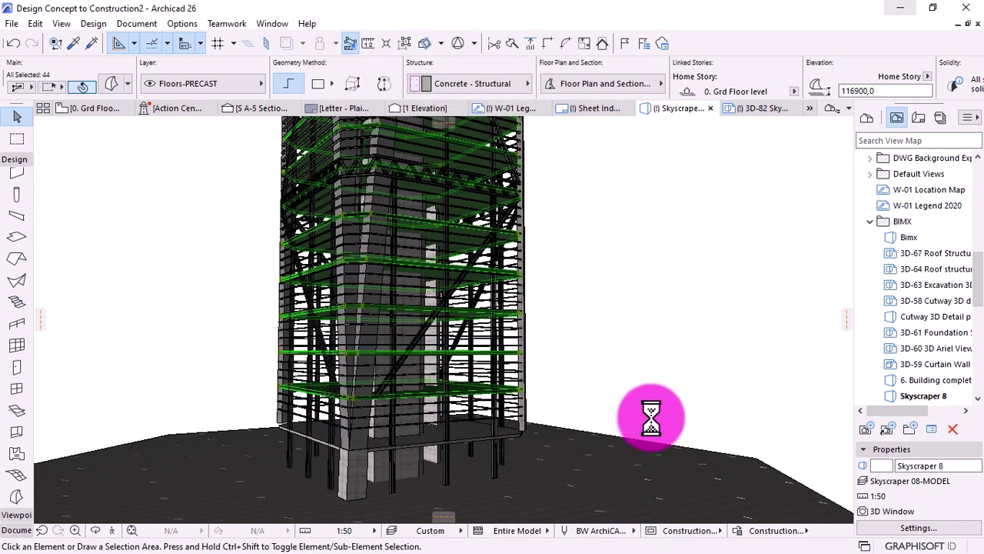
Delete the small ground-level elements and select a single precast floor slab.
{"action": "left_click", "coordinate": [473, 446]}
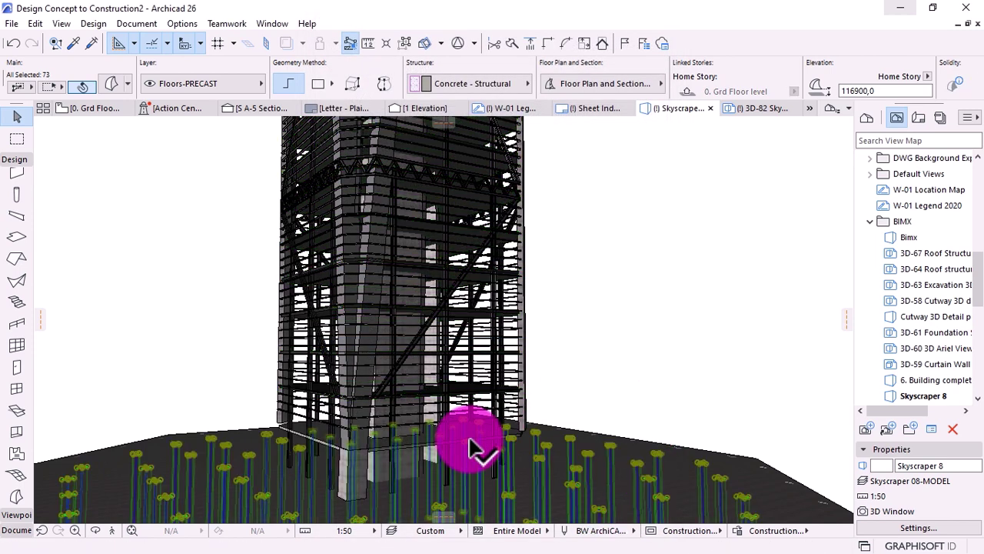
{"action": "key", "text": "Delete"}
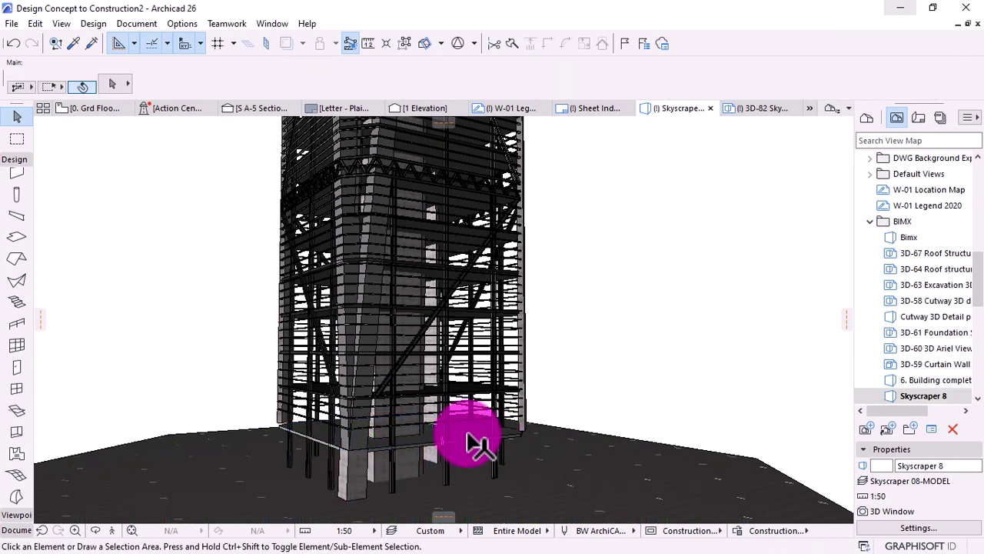
{"action": "scroll", "coordinate": [470, 442], "scroll_direction": "up", "scroll_amount": 3}
{"action": "left_click", "coordinate": [468, 439]}
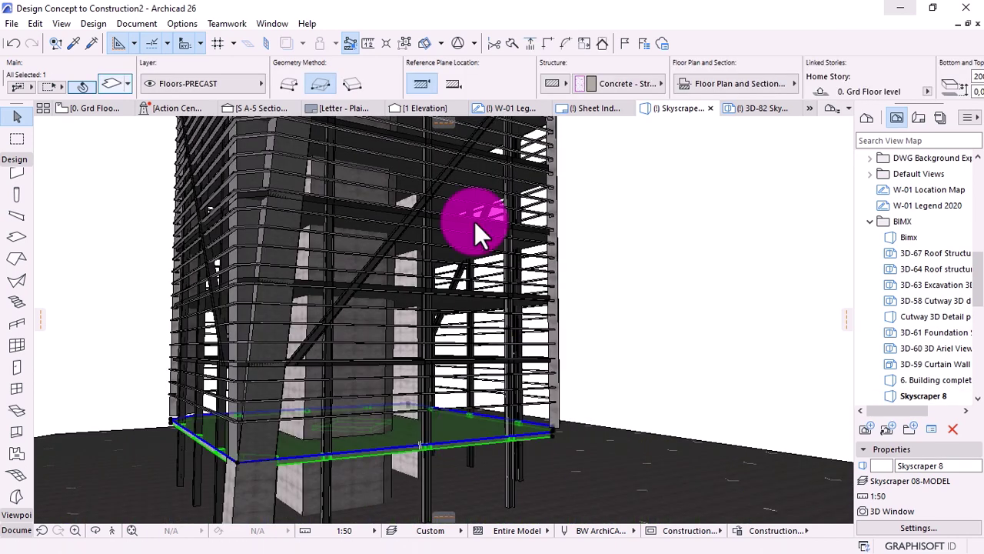
In the slab's Structural Analytical Parameters, set Load-Bearing Element and member type Plate.
{"action": "key", "text": "ctrl+t"}
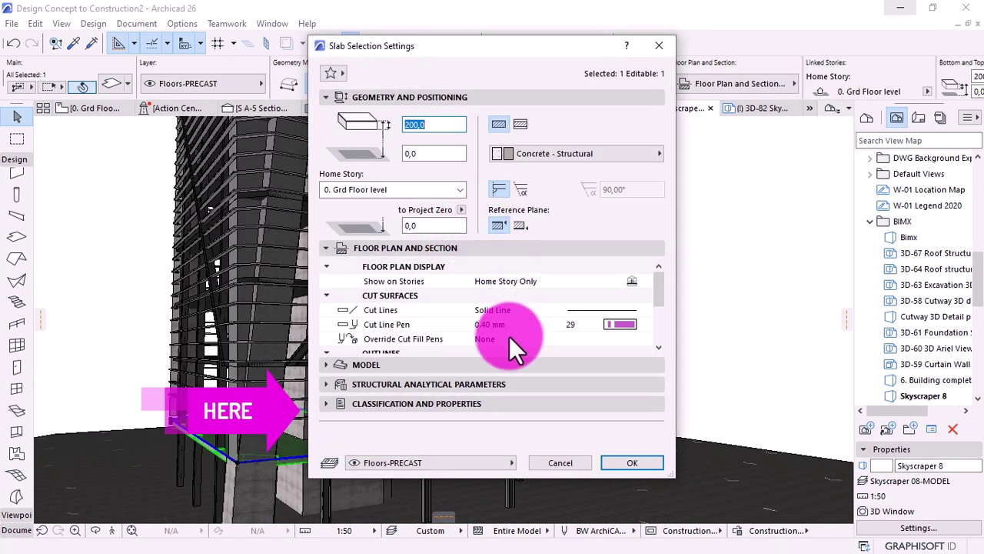
{"action": "left_click", "coordinate": [479, 383]}
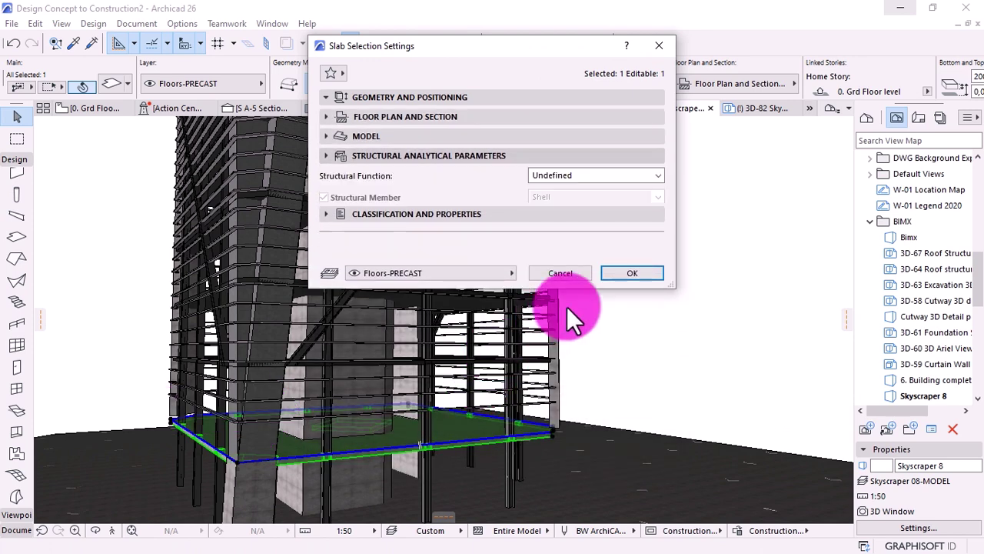
{"action": "left_click", "coordinate": [625, 176]}
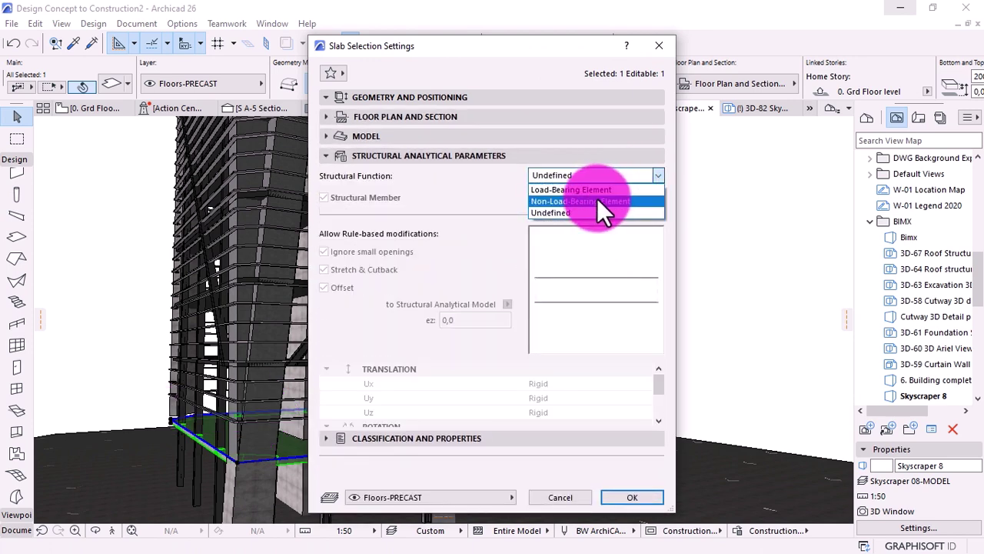
{"action": "left_click", "coordinate": [595, 190]}
{"action": "left_click", "coordinate": [599, 197]}
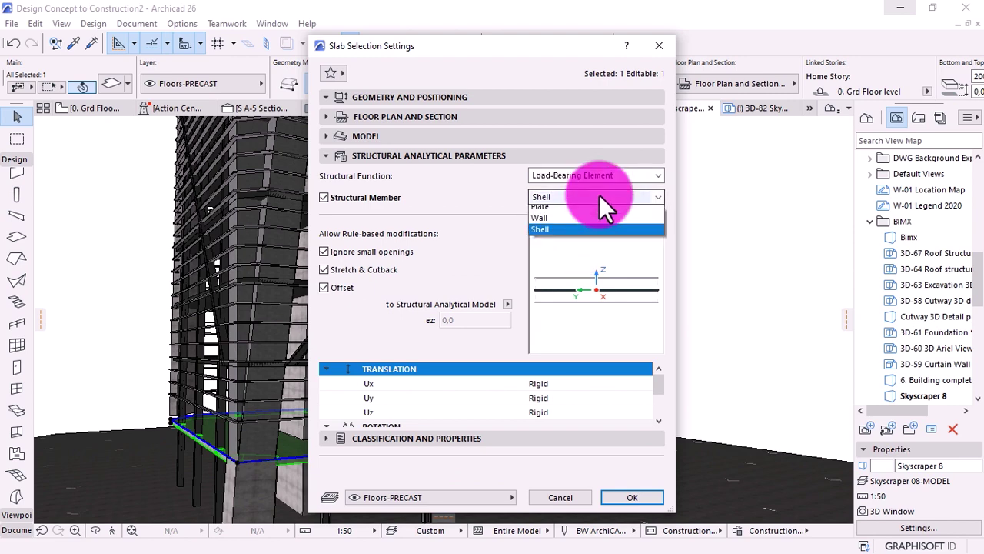
{"action": "left_click", "coordinate": [555, 211]}
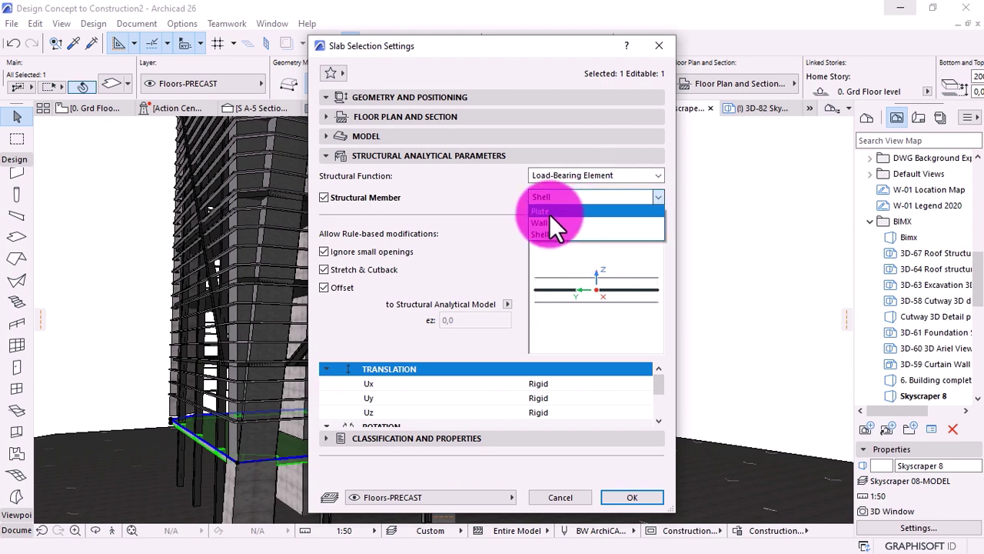
{"action": "left_click", "coordinate": [615, 497]}
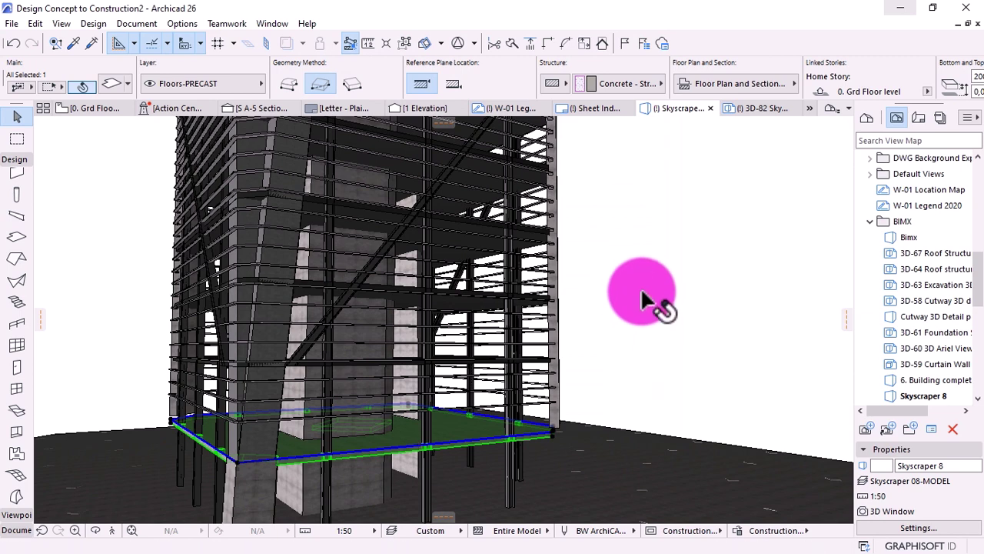
Deselect the slab, review the Options menu's structural load options, and generate the Structural Analytical Model.
{"action": "left_click", "coordinate": [644, 300]}
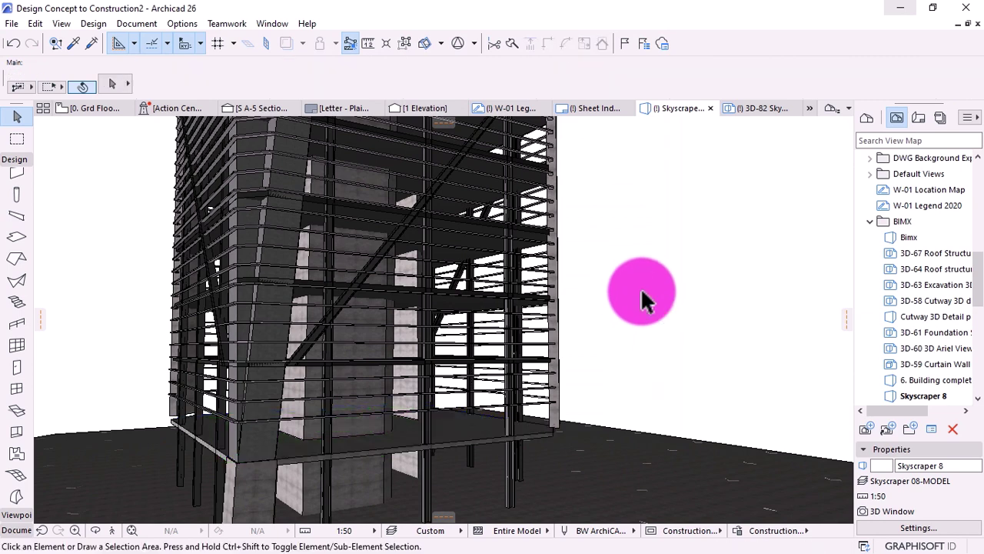
{"action": "left_click", "coordinate": [184, 24]}
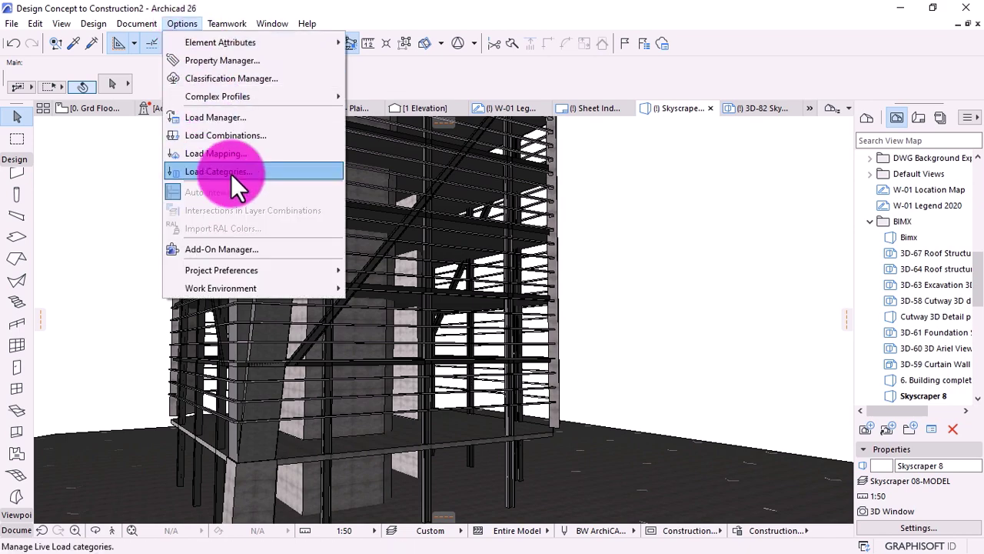
{"action": "mouse_move", "coordinate": [258, 285]}
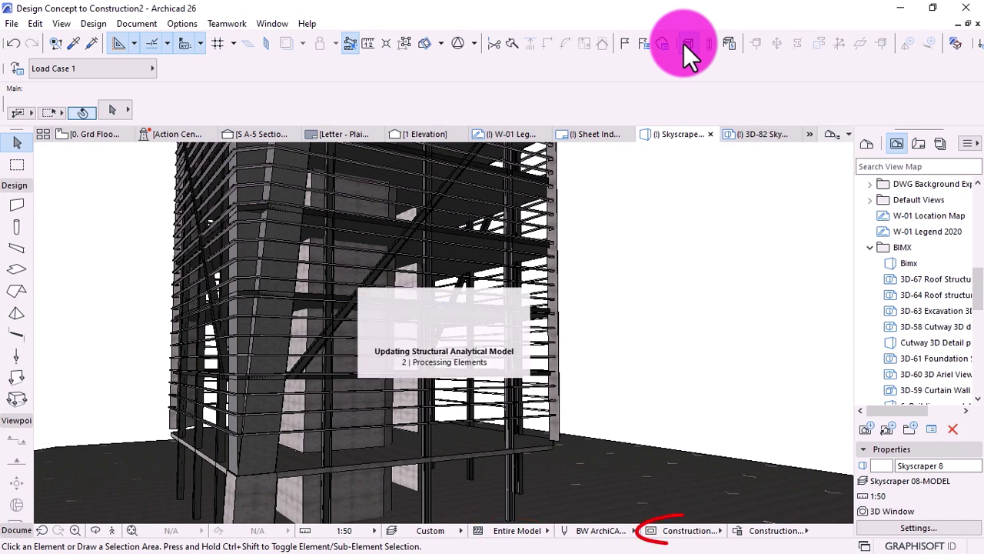
{"action": "left_click", "coordinate": [685, 44]}
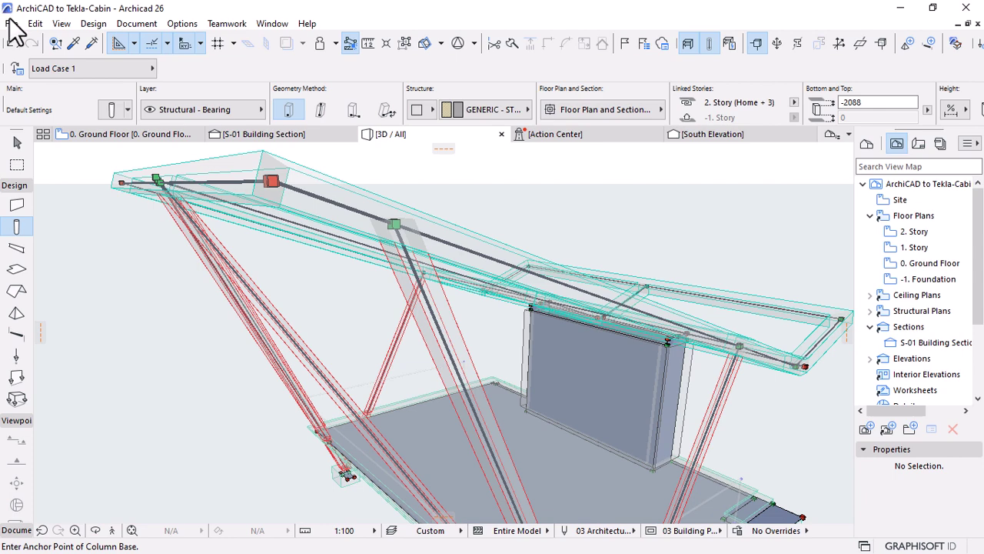
Save the cabin over ArchiCAD to Tekla-Cabin.ifc using the Tekla Structures Export translator.
{"action": "left_click", "coordinate": [12, 23]}
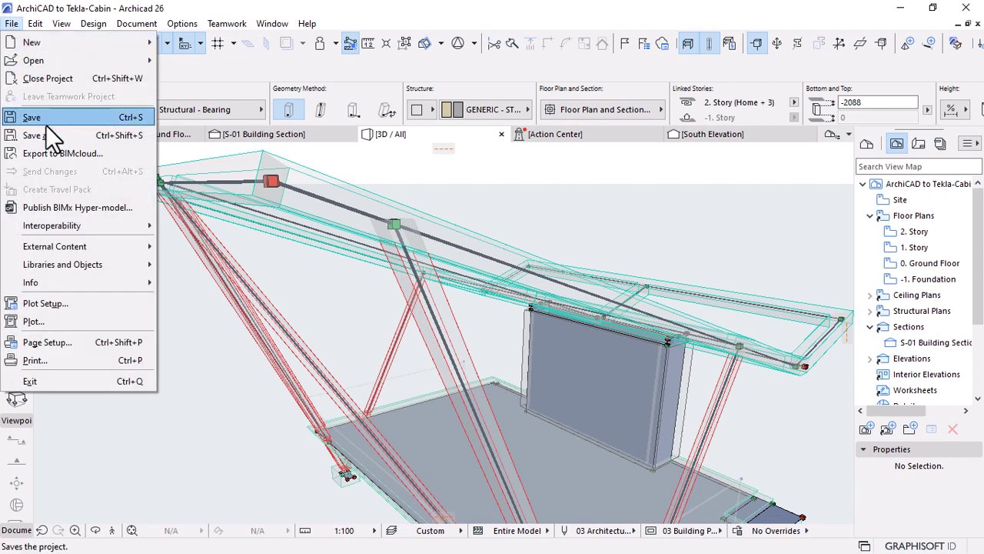
{"action": "key", "text": "Escape"}
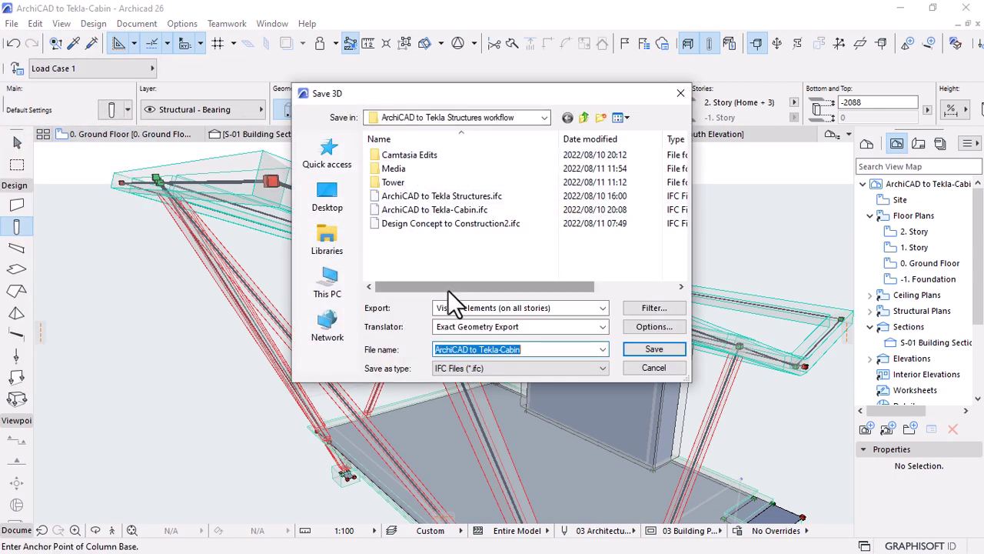
{"action": "left_click", "coordinate": [419, 210]}
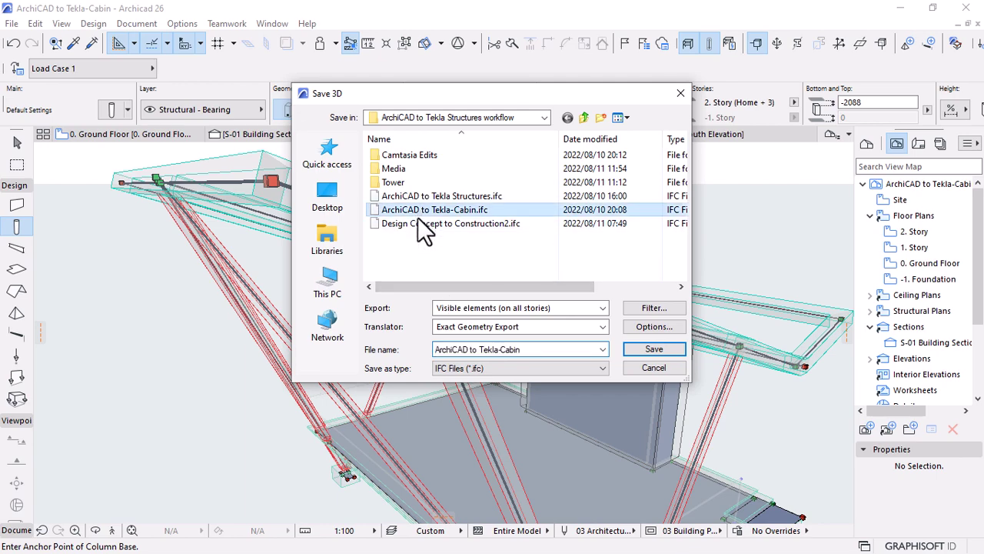
{"action": "left_click", "coordinate": [602, 326]}
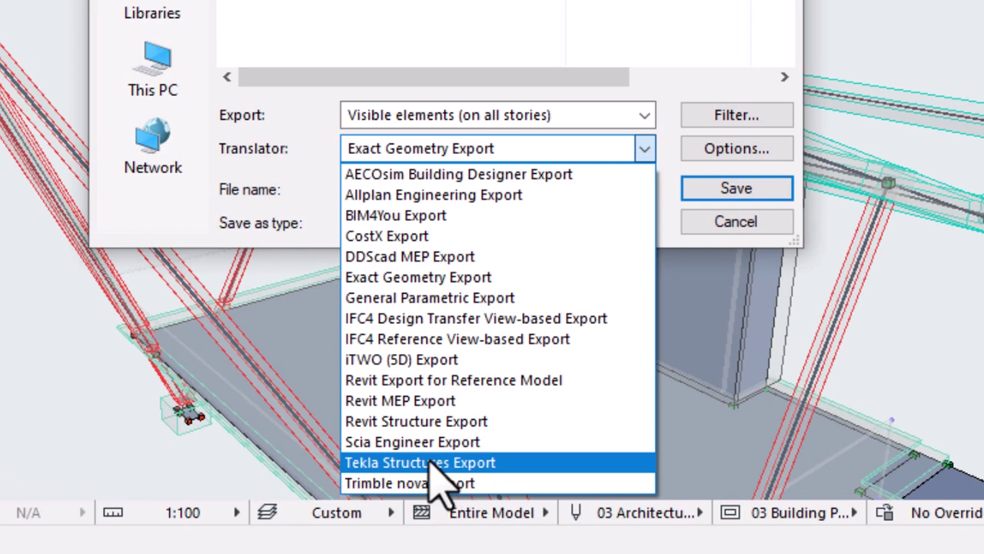
{"action": "left_click", "coordinate": [435, 462]}
{"action": "left_click", "coordinate": [736, 188]}
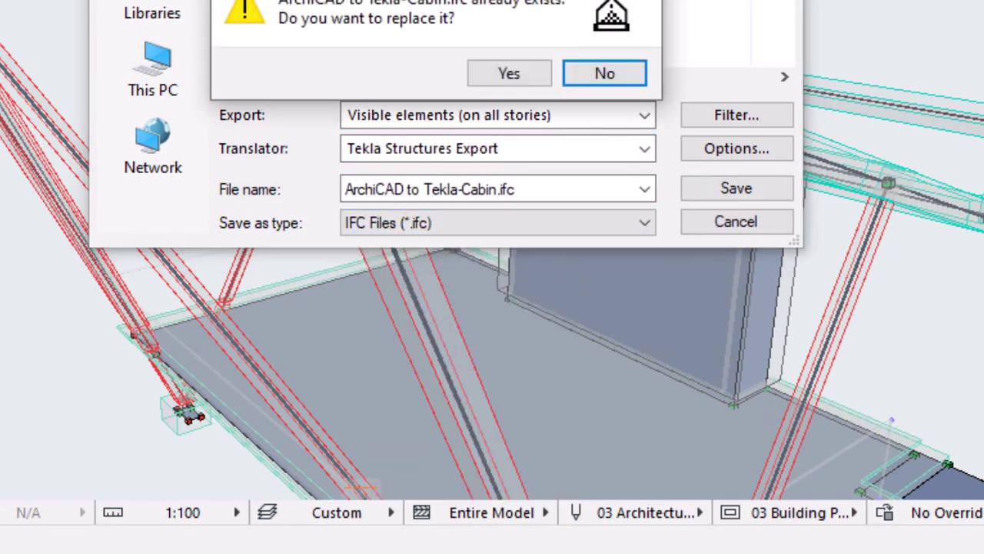
{"action": "left_click", "coordinate": [511, 72]}
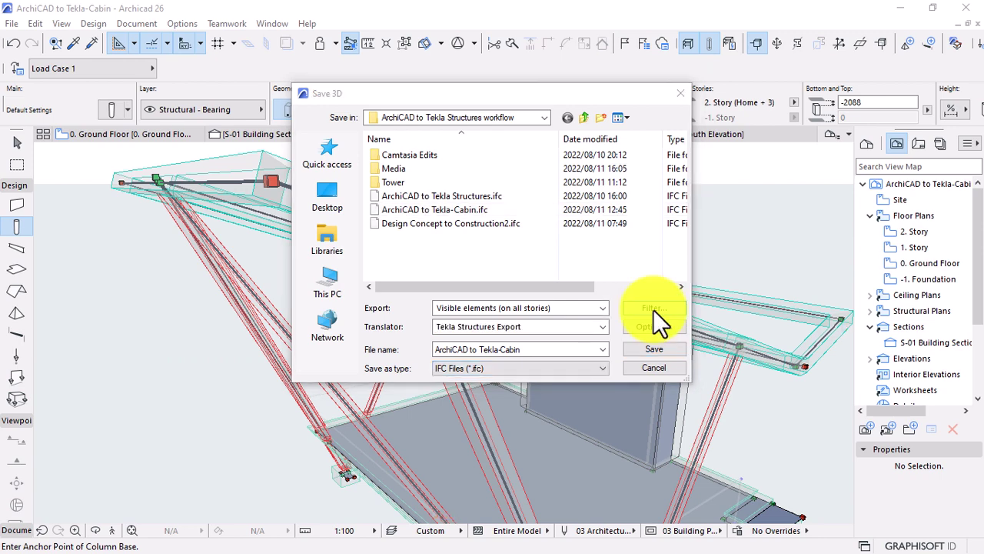
{"action": "left_click", "coordinate": [653, 309]}
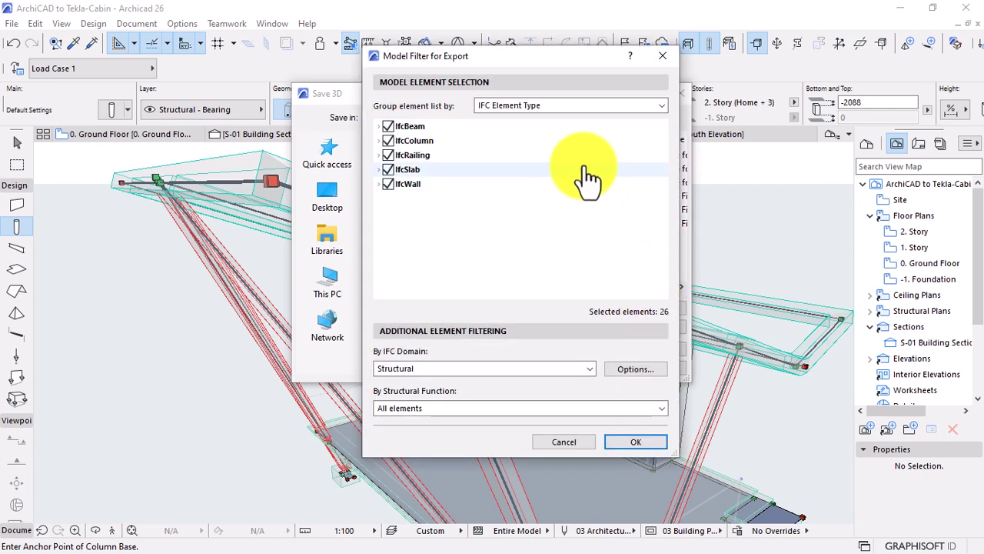
{"action": "left_click", "coordinate": [624, 104]}
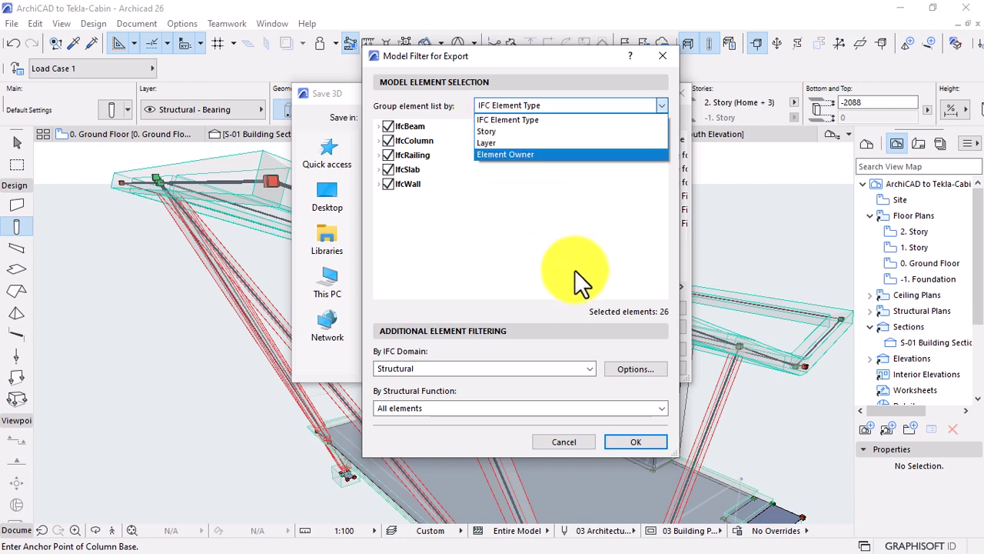
{"action": "left_click", "coordinate": [579, 324]}
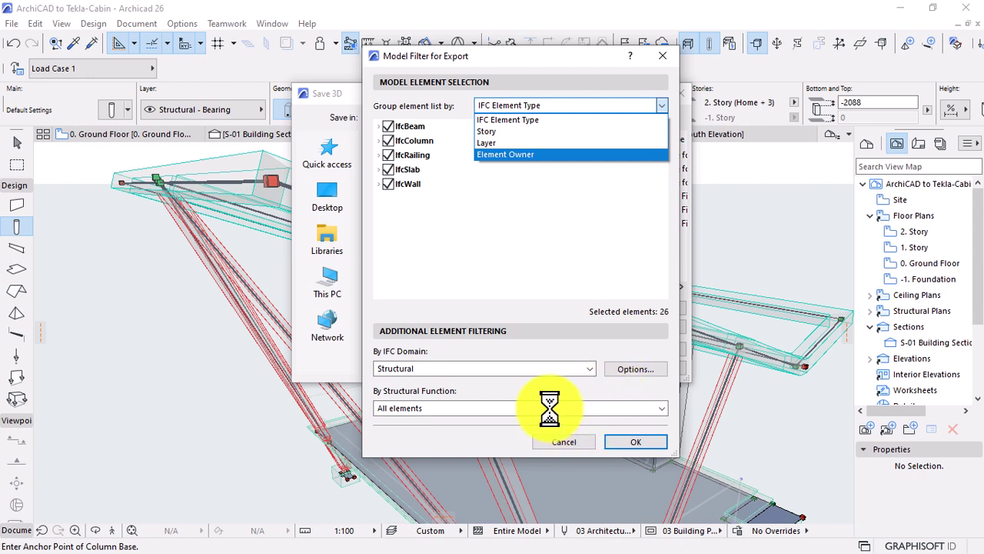
{"action": "left_click", "coordinate": [549, 407]}
{"action": "left_click", "coordinate": [549, 407]}
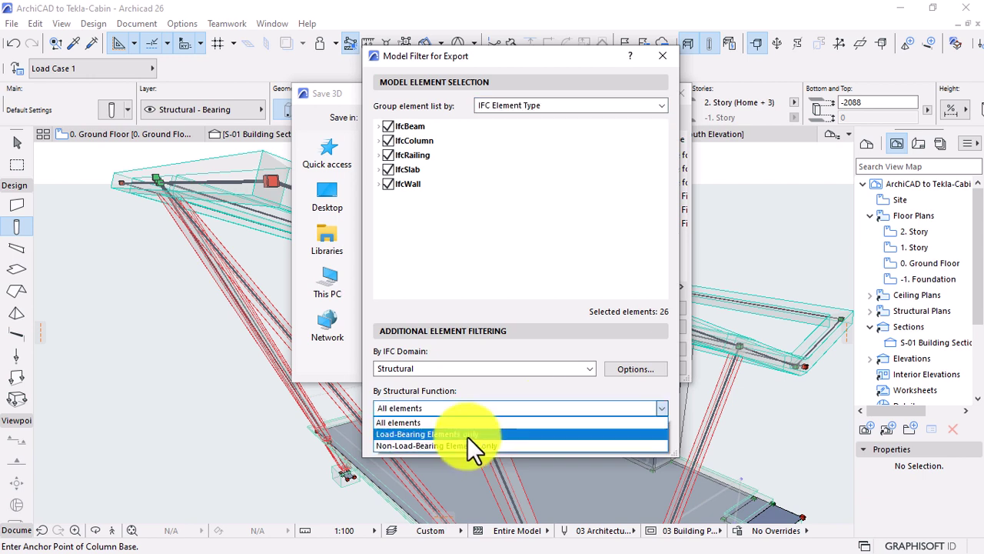
{"action": "left_click", "coordinate": [603, 387]}
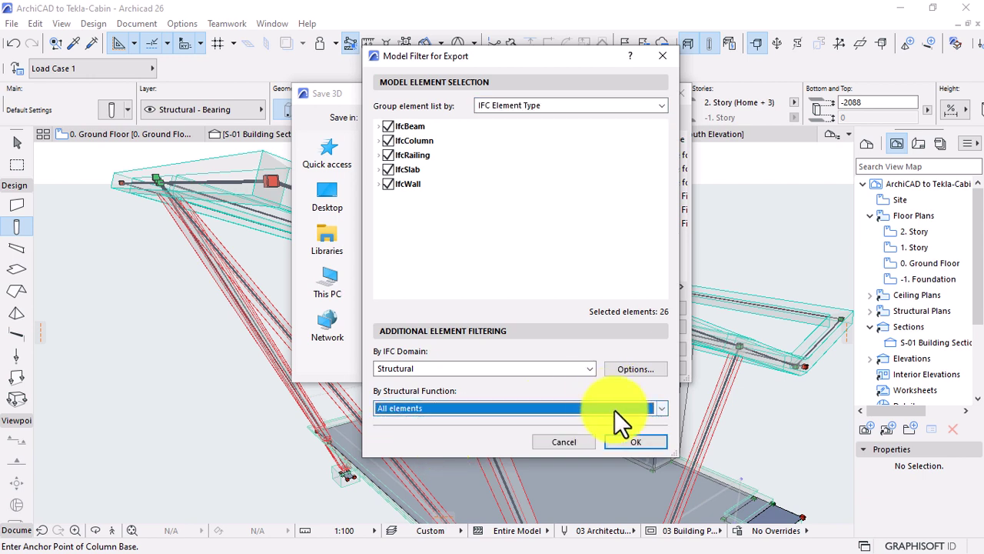
{"action": "left_click", "coordinate": [622, 438]}
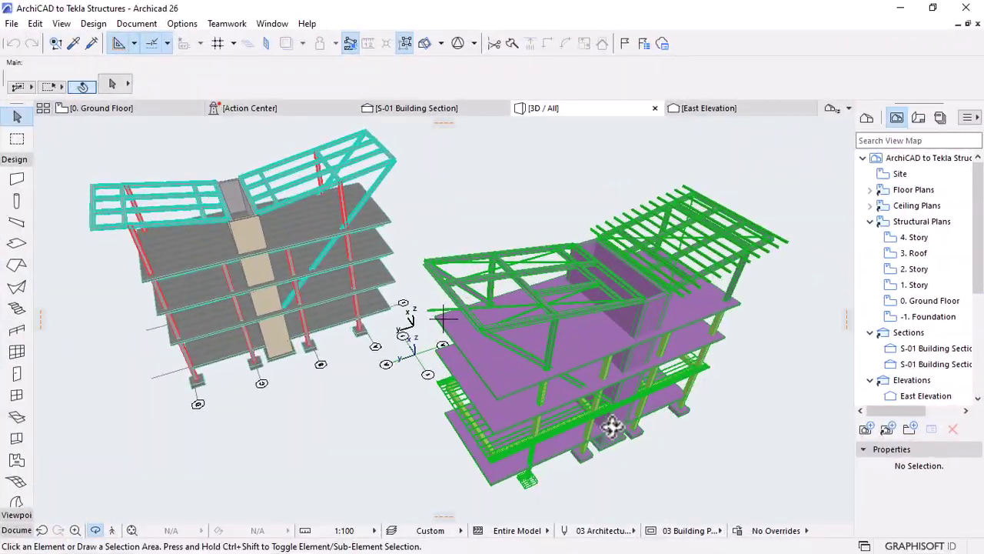
Orbit and zoom around the merged model, ending with the green beams running horizontally.
{"action": "left_click_drag", "start_coordinate": [612, 427], "coordinate": [681, 198]}
{"action": "scroll", "coordinate": [555, 459], "scroll_direction": "up", "scroll_amount": 8}
{"action": "scroll", "coordinate": [699, 457], "scroll_direction": "up", "scroll_amount": 3}
{"action": "scroll", "coordinate": [303, 382], "scroll_direction": "down", "scroll_amount": 5}
{"action": "scroll", "coordinate": [682, 199], "scroll_direction": "up", "scroll_amount": 10}
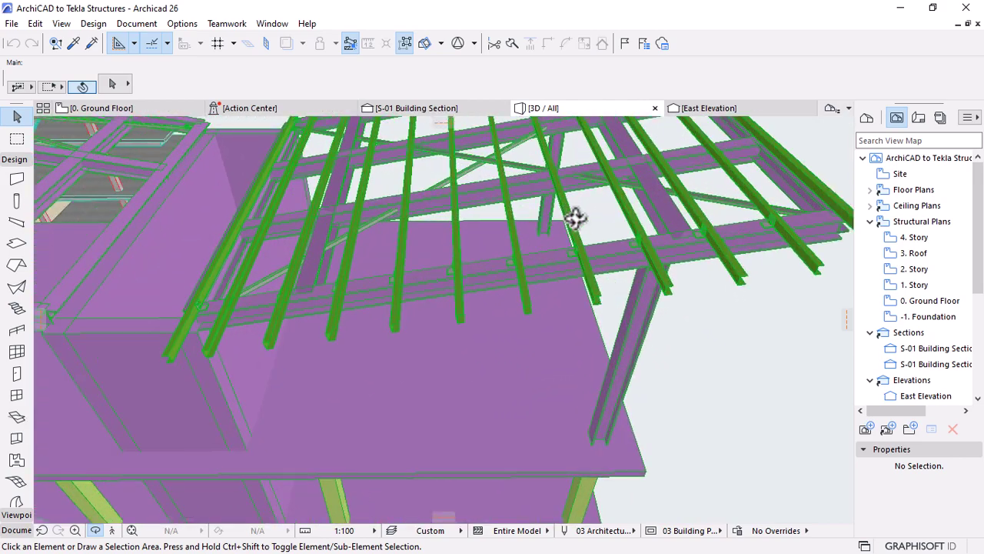
{"action": "left_click_drag", "start_coordinate": [641, 331], "coordinate": [522, 419]}
{"action": "left_click_drag", "start_coordinate": [662, 430], "coordinate": [659, 411]}
{"action": "left_click_drag", "start_coordinate": [445, 276], "coordinate": [631, 300]}
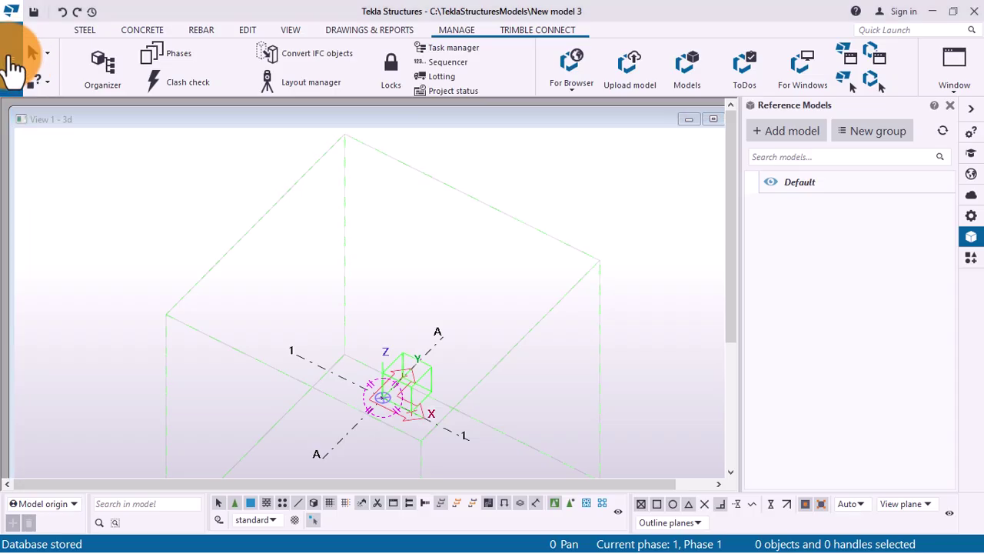
Add the ArchiCAD to Tekla-Cabin IFC file as a reference model.
{"action": "left_click", "coordinate": [14, 67]}
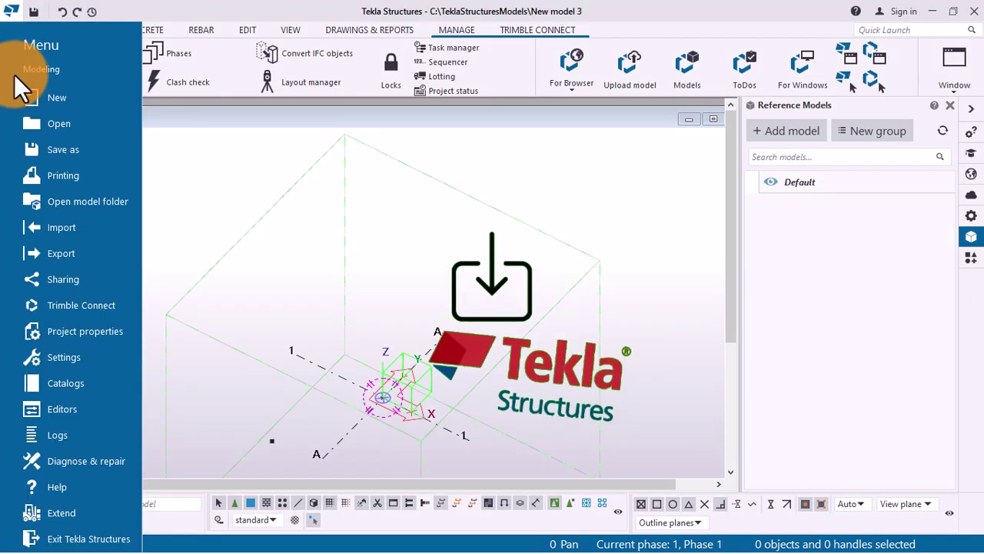
{"action": "left_click", "coordinate": [59, 223]}
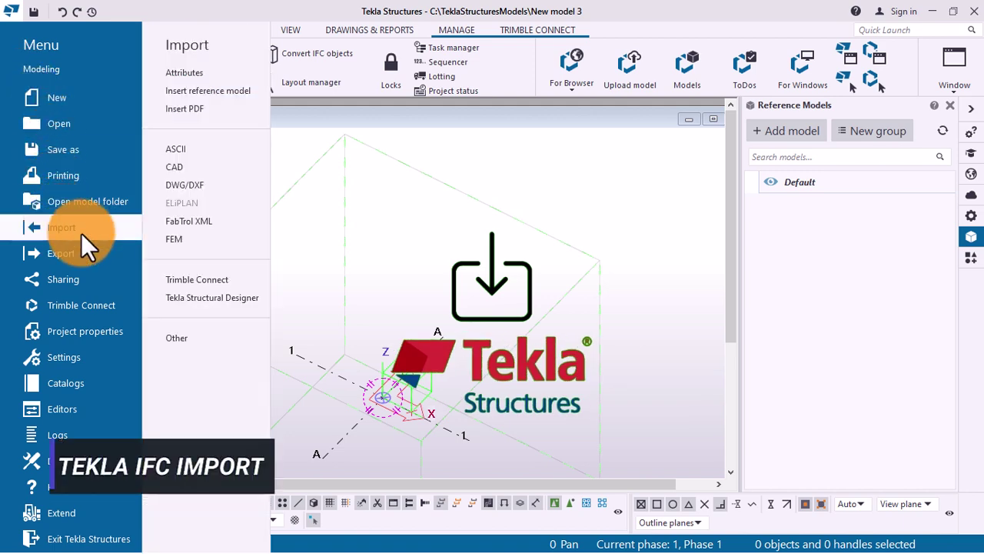
{"action": "left_click", "coordinate": [208, 93]}
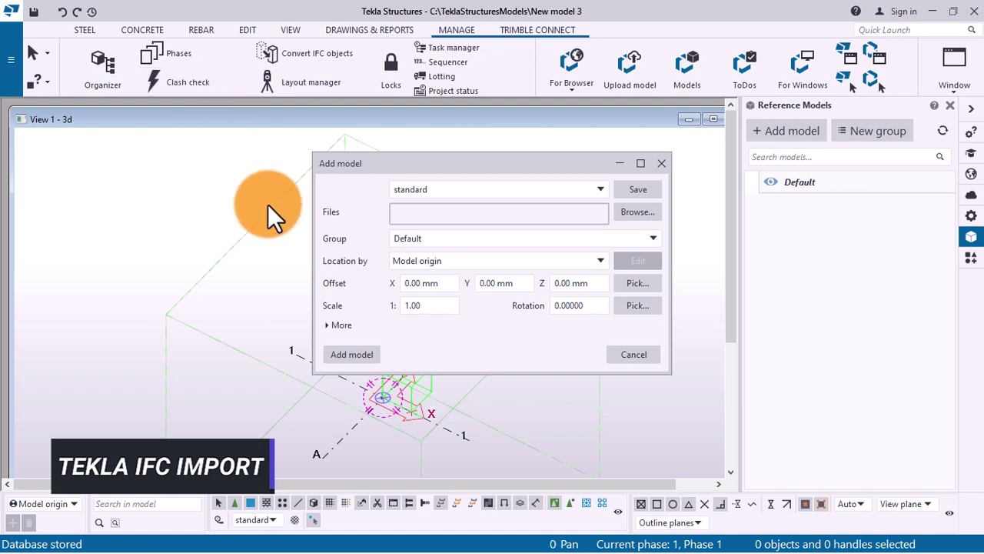
{"action": "left_click", "coordinate": [349, 355]}
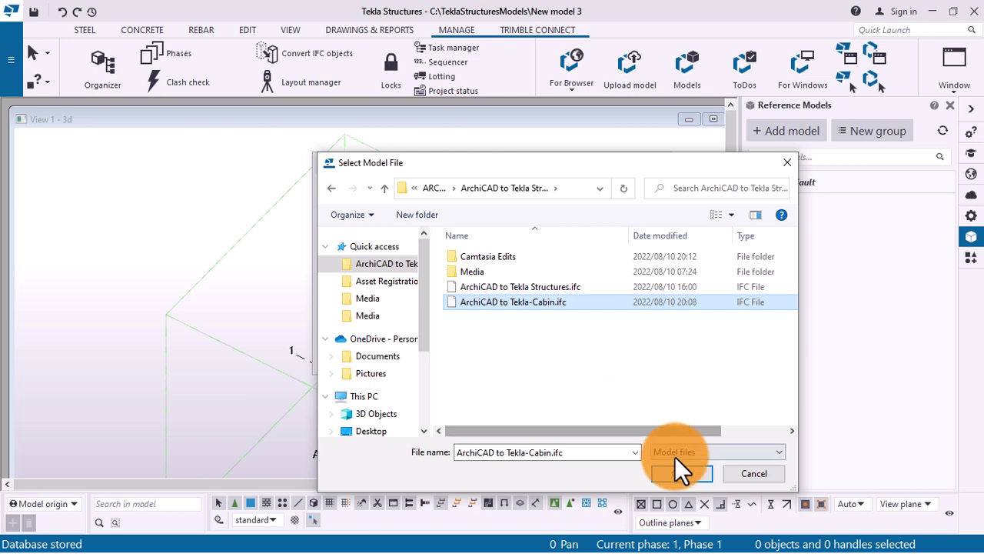
{"action": "left_click", "coordinate": [679, 473]}
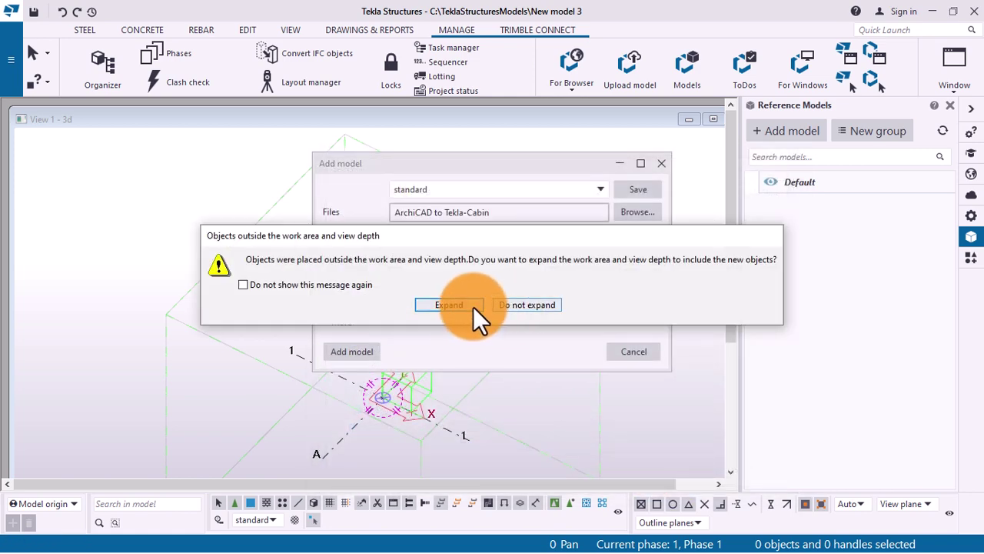
Expand the work area to include the cabin, then orbit and zoom around it.
{"action": "left_click", "coordinate": [473, 306]}
{"action": "mouse_move", "coordinate": [462, 316]}
{"action": "middle_mouse_down", "text": "ctrl"}
{"action": "mouse_move", "coordinate": [403, 219]}
{"action": "mouse_move", "coordinate": [458, 294]}
{"action": "mouse_move", "coordinate": [445, 303]}
{"action": "middle_mouse_up", "text": "ctrl"}
{"action": "scroll", "coordinate": [457, 292], "scroll_direction": "up", "scroll_amount": 2}
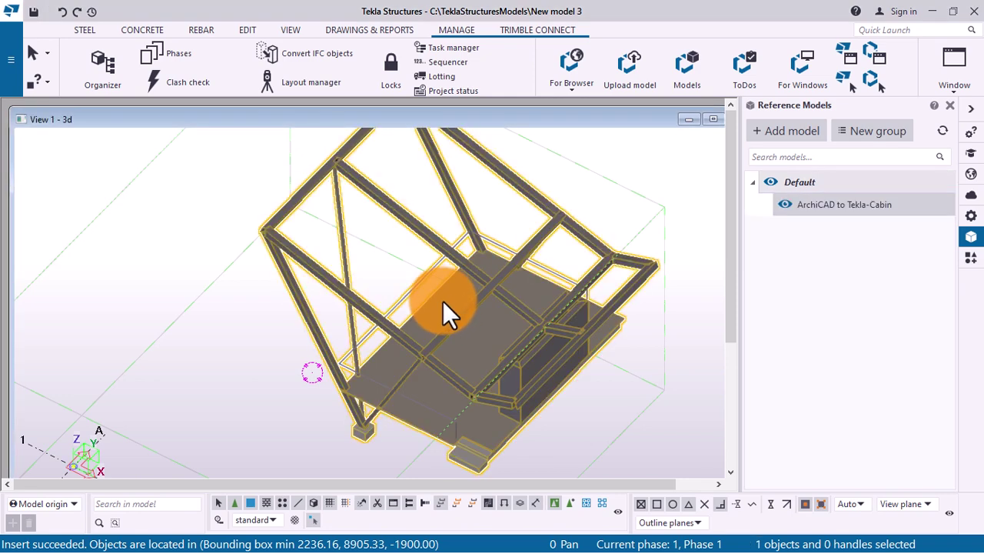
{"action": "mouse_move", "coordinate": [445, 330]}
{"action": "middle_mouse_down", "text": "ctrl"}
{"action": "mouse_move", "coordinate": [285, 369]}
{"action": "mouse_move", "coordinate": [433, 423]}
{"action": "mouse_move", "coordinate": [611, 356]}
{"action": "middle_mouse_up", "text": "ctrl"}
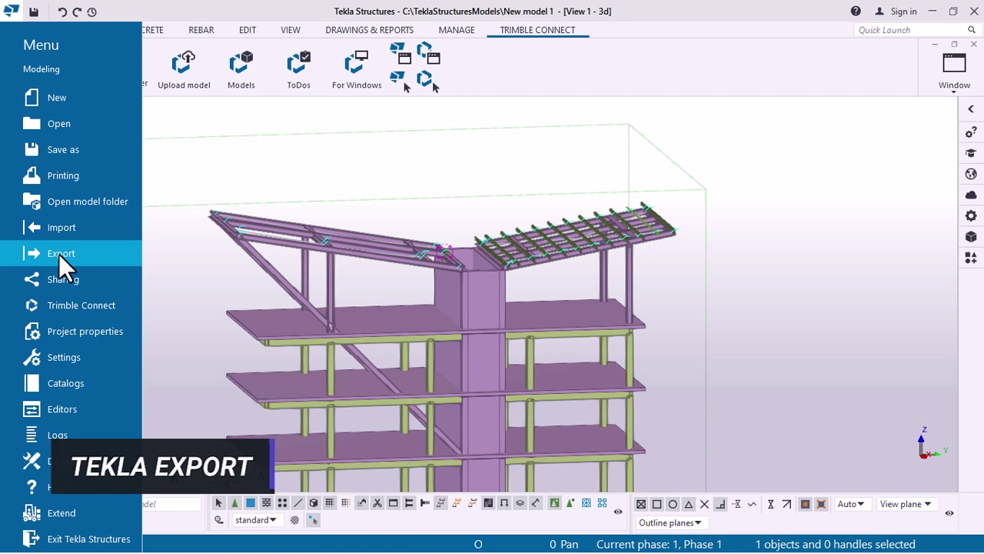
Export all objects to IFC as surface geometry, with welds included from the Advanced options.
{"action": "left_click", "coordinate": [58, 254]}
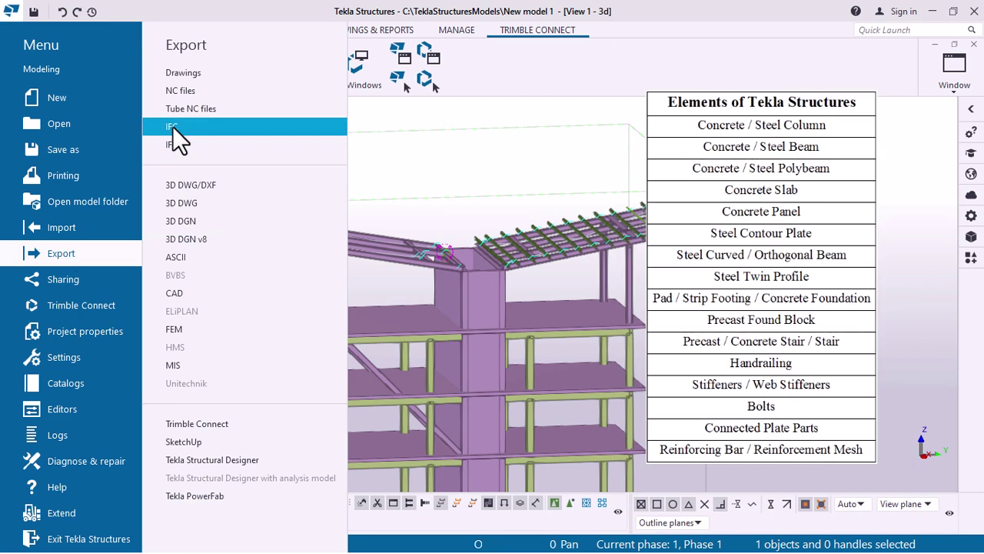
{"action": "left_click", "coordinate": [172, 126]}
{"action": "left_click", "coordinate": [361, 198]}
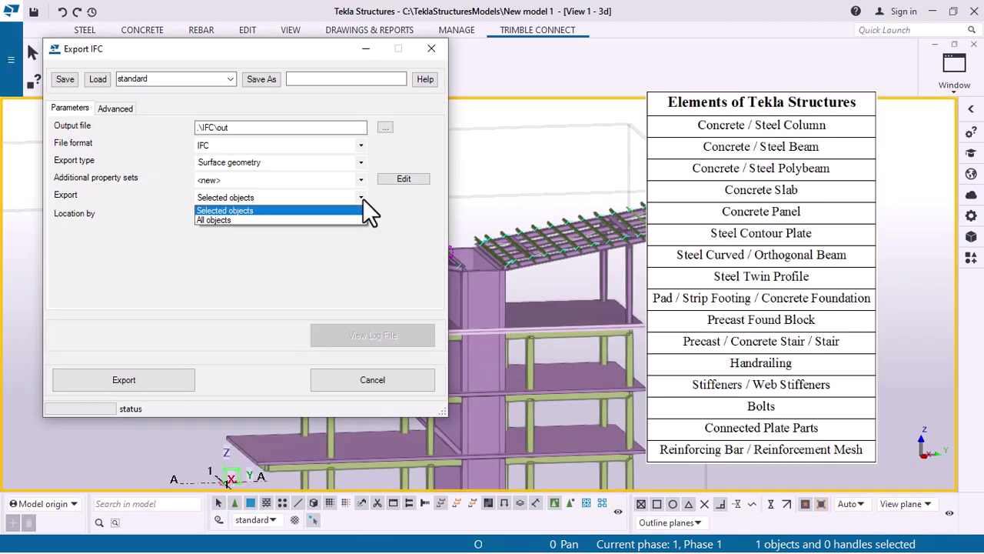
{"action": "left_click", "coordinate": [216, 221]}
{"action": "left_click", "coordinate": [269, 166]}
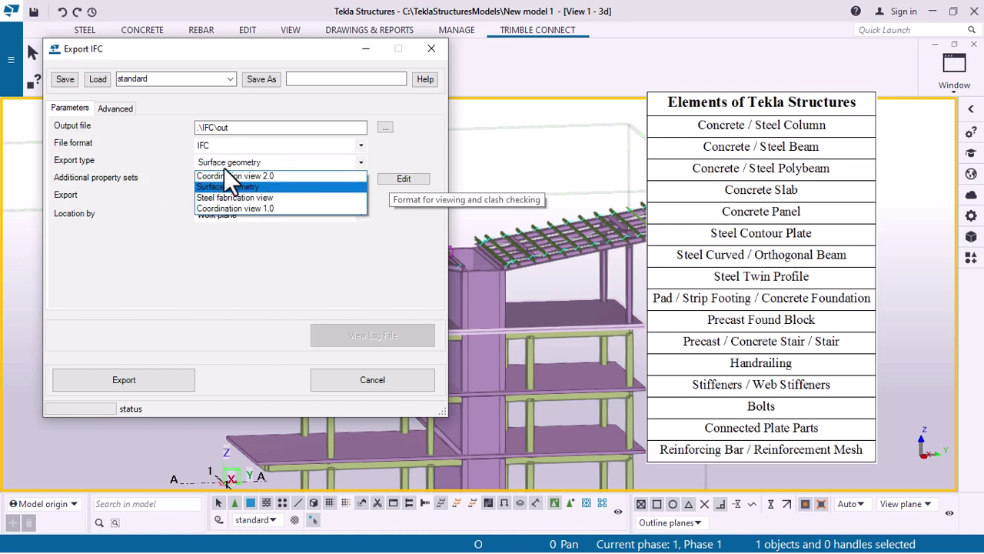
{"action": "left_click", "coordinate": [195, 169]}
{"action": "left_click", "coordinate": [117, 106]}
{"action": "left_click", "coordinate": [75, 161]}
{"action": "left_click", "coordinate": [73, 108]}
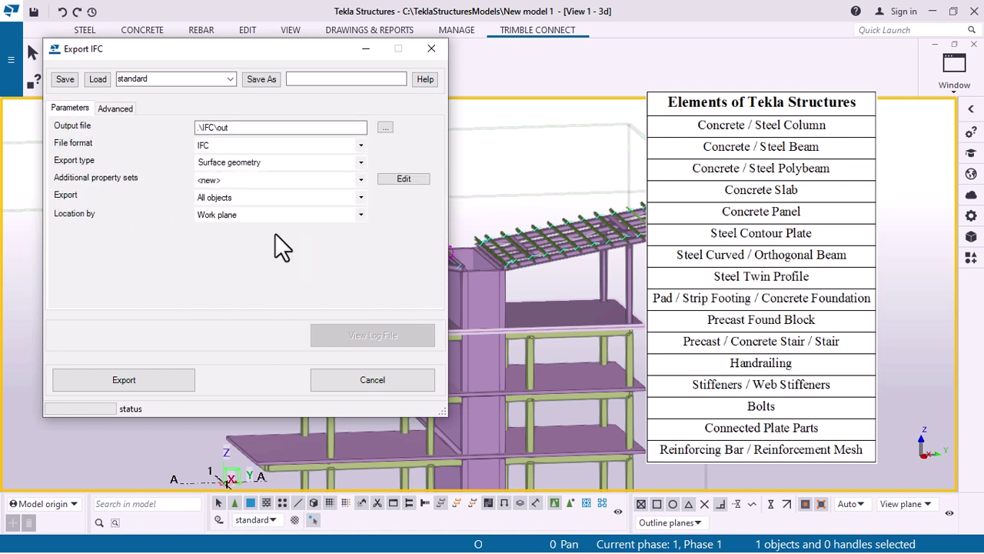
{"action": "left_click", "coordinate": [128, 378]}
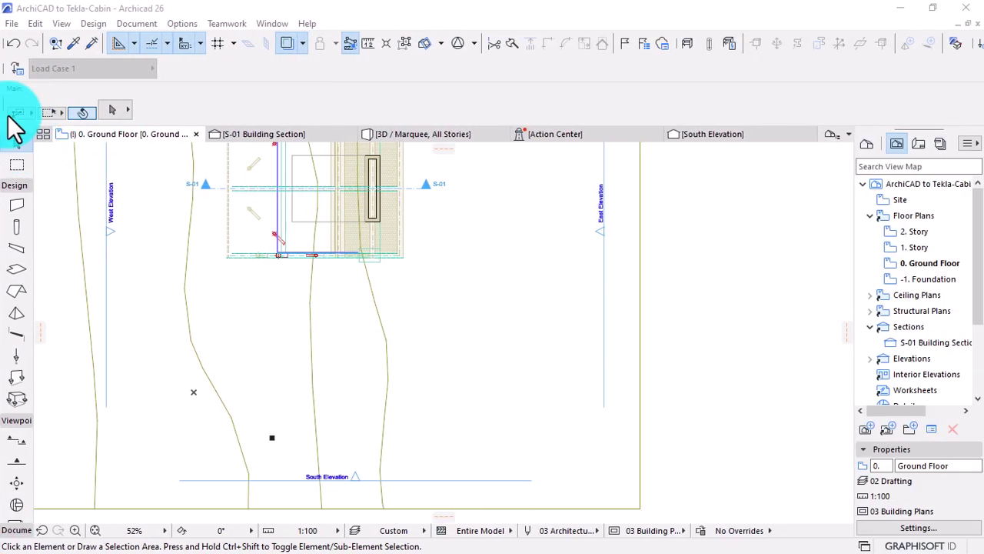
Choose Merge from File and open ArchiCAD to Tekla-Cabin.ifc for merging.
{"action": "left_click", "coordinate": [11, 24]}
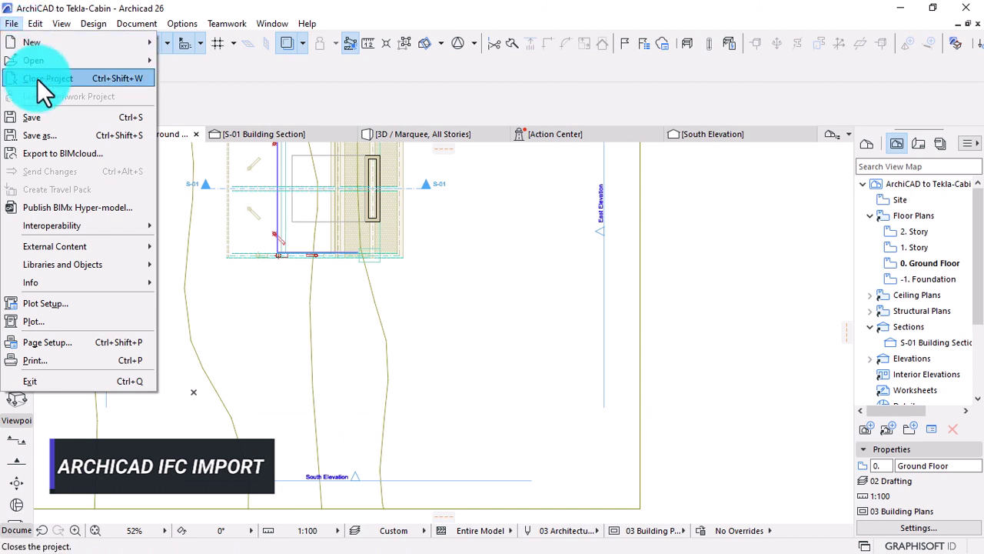
{"action": "mouse_move", "coordinate": [78, 221]}
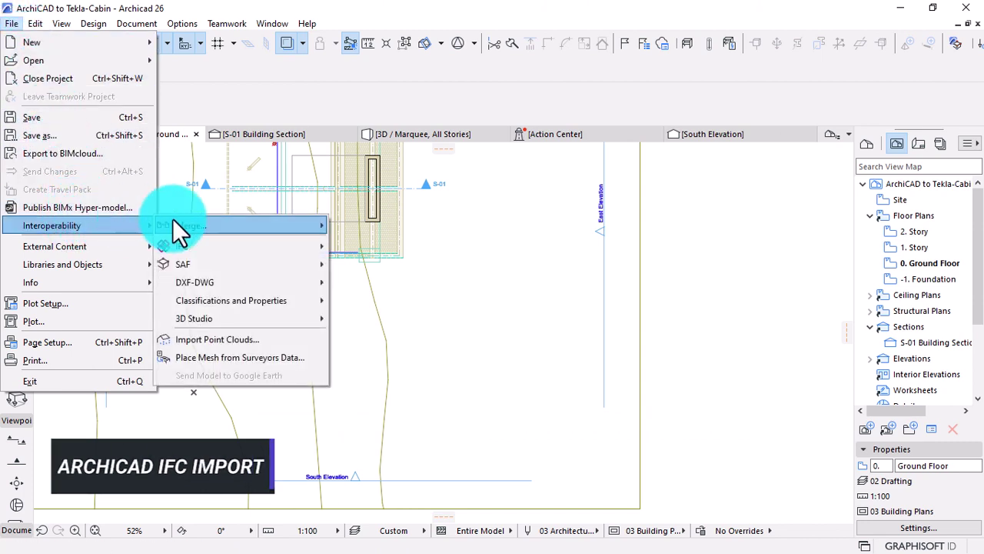
{"action": "mouse_move", "coordinate": [174, 225]}
{"action": "left_click", "coordinate": [377, 227]}
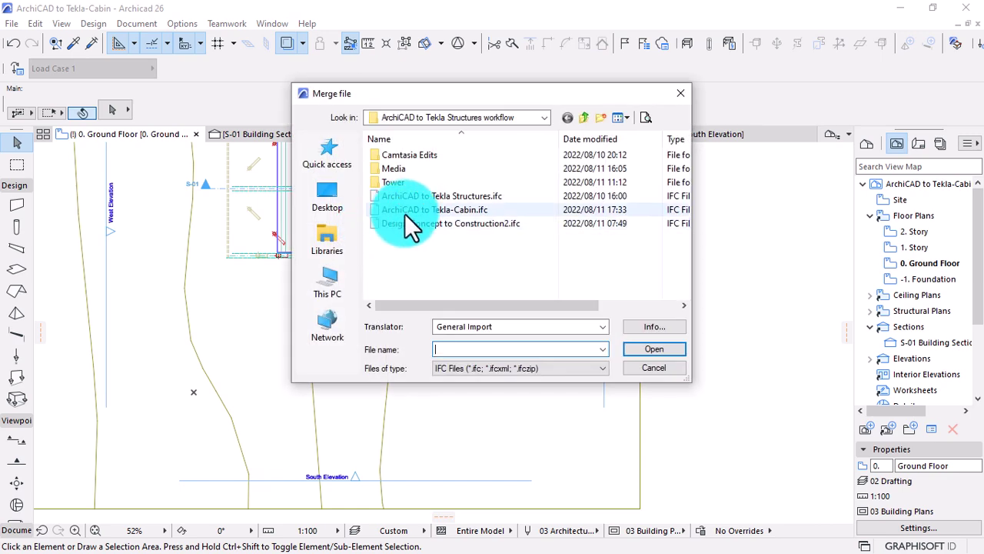
{"action": "left_click", "coordinate": [406, 211]}
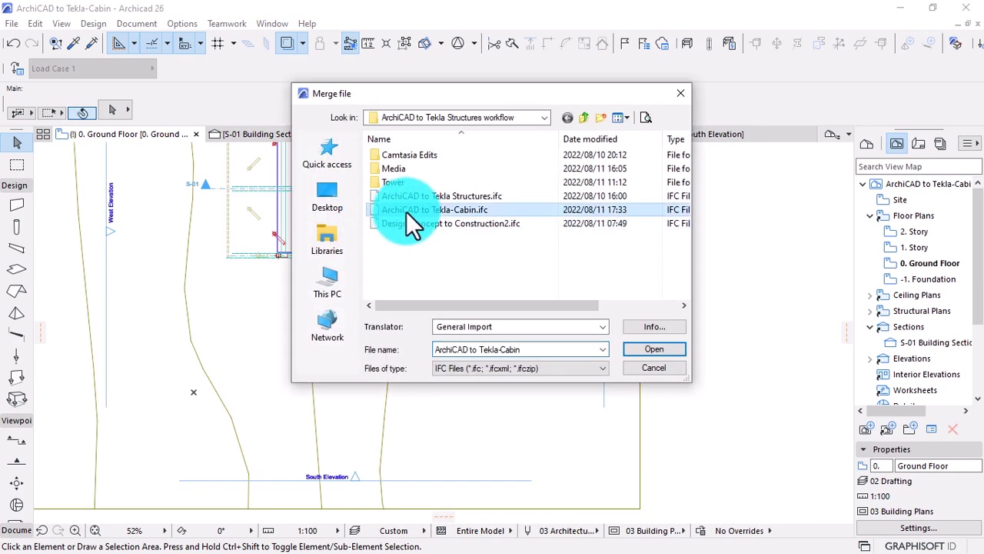
{"action": "left_click", "coordinate": [632, 344]}
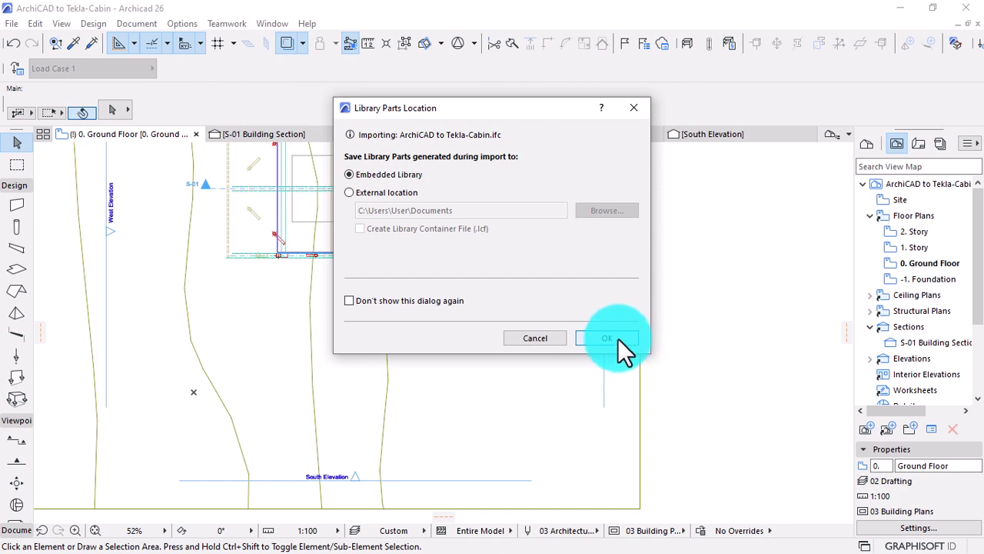
Store library parts in the embedded library and match the merge to 0. Ground Floor.
{"action": "left_click", "coordinate": [617, 339]}
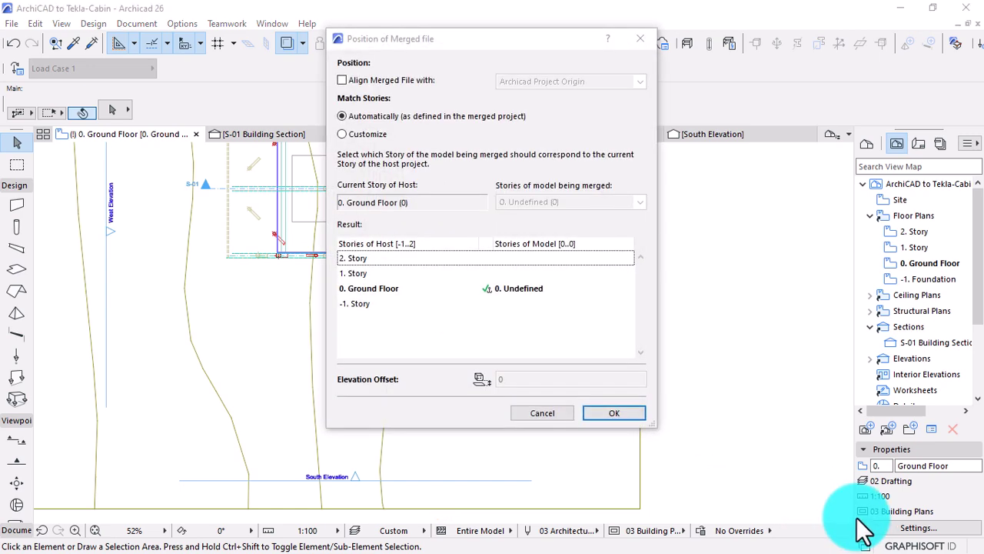
{"action": "left_click", "coordinate": [518, 289]}
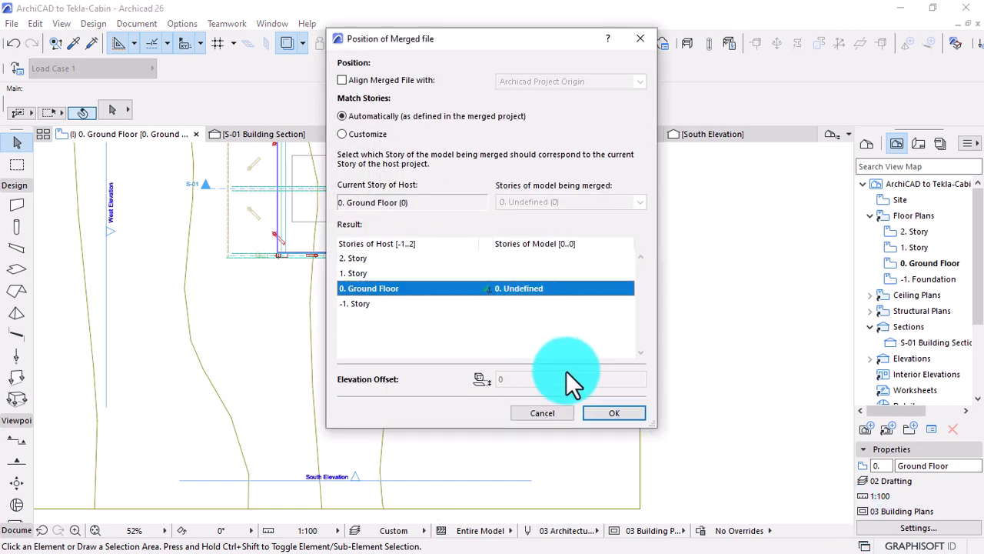
{"action": "left_click", "coordinate": [628, 416]}
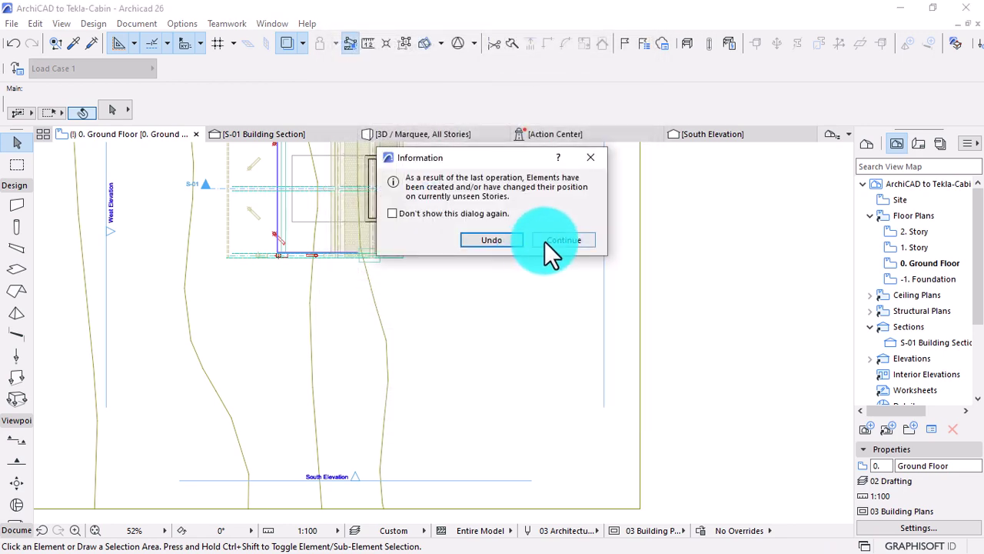
{"action": "left_click", "coordinate": [544, 241]}
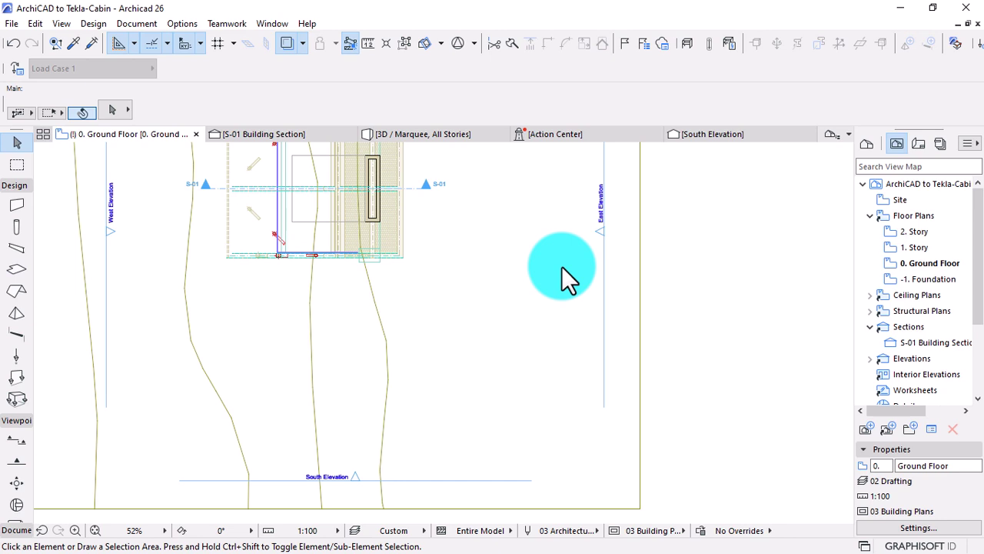
Zoom out and select all elements on the floor plan.
{"action": "scroll", "coordinate": [538, 254], "scroll_direction": "down", "scroll_amount": 3}
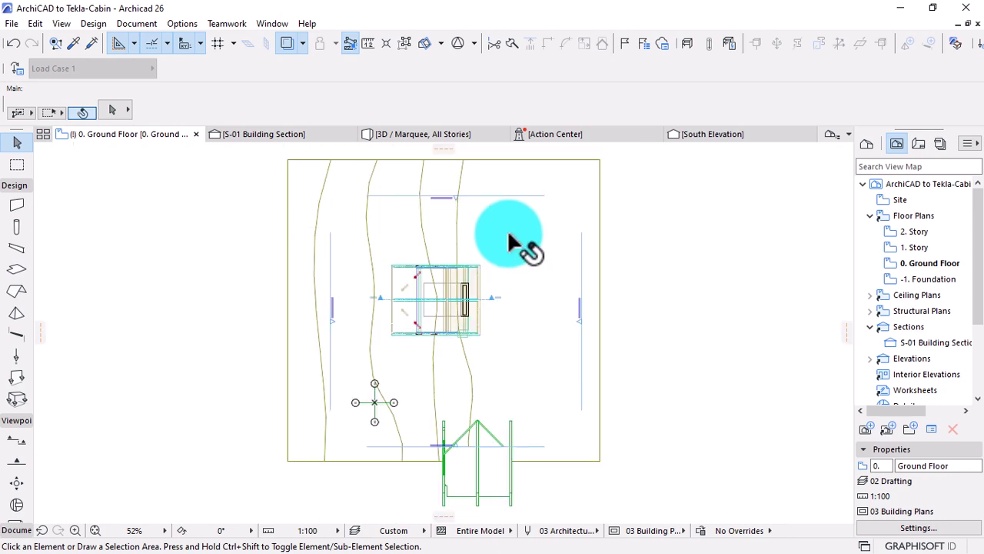
{"action": "scroll", "coordinate": [696, 411], "scroll_direction": "down", "scroll_amount": 3}
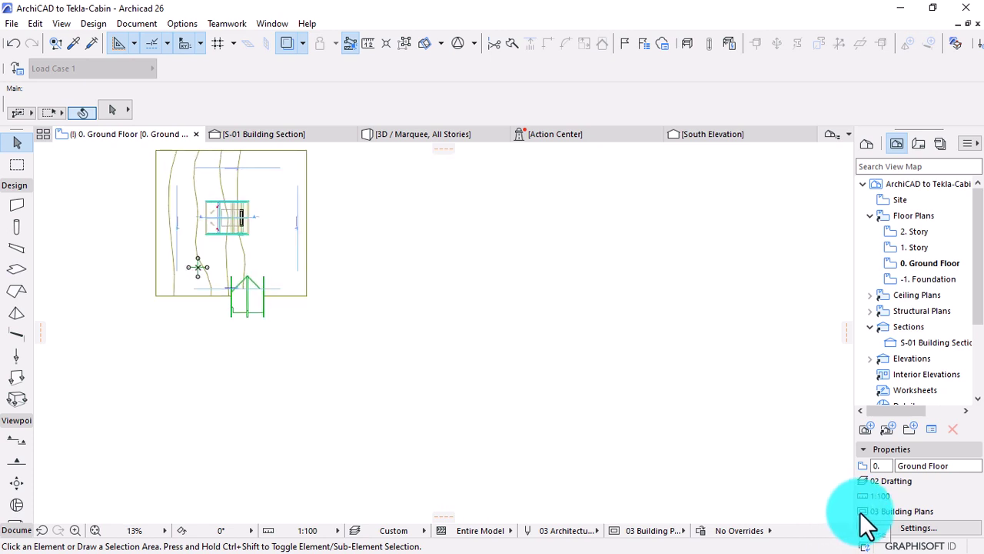
{"action": "key", "text": "ctrl+a"}
{"action": "key", "text": "ctrl+'"}
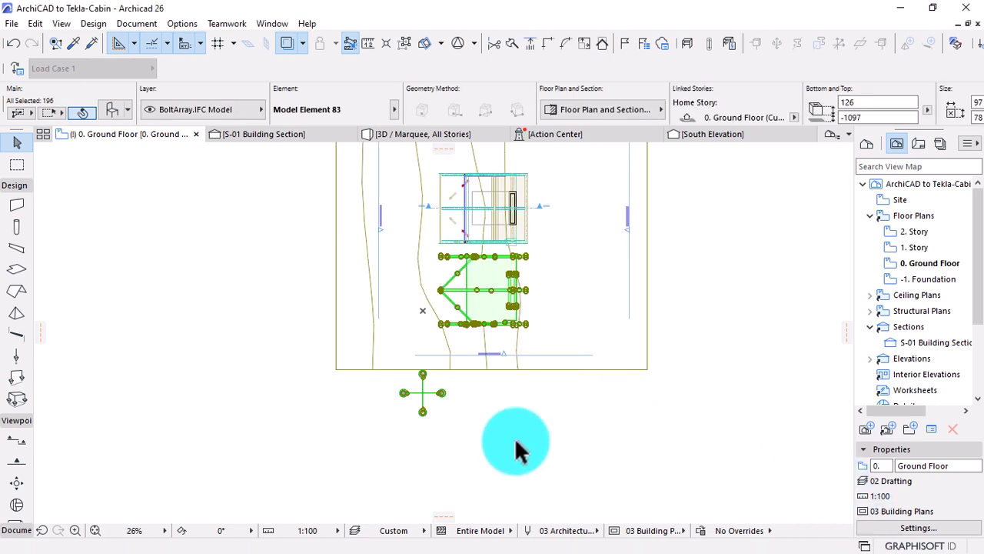
{"action": "scroll", "coordinate": [517, 446], "scroll_direction": "down", "scroll_amount": 2}
Draw a marquee around the whole site plan and view that area in 3D.
{"action": "left_click", "coordinate": [17, 165]}
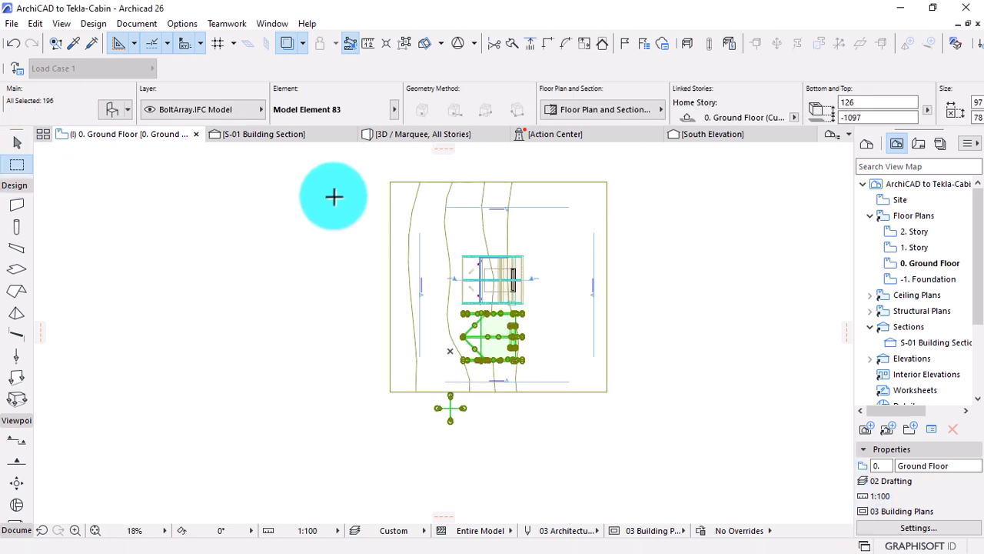
{"action": "left_click", "coordinate": [369, 167]}
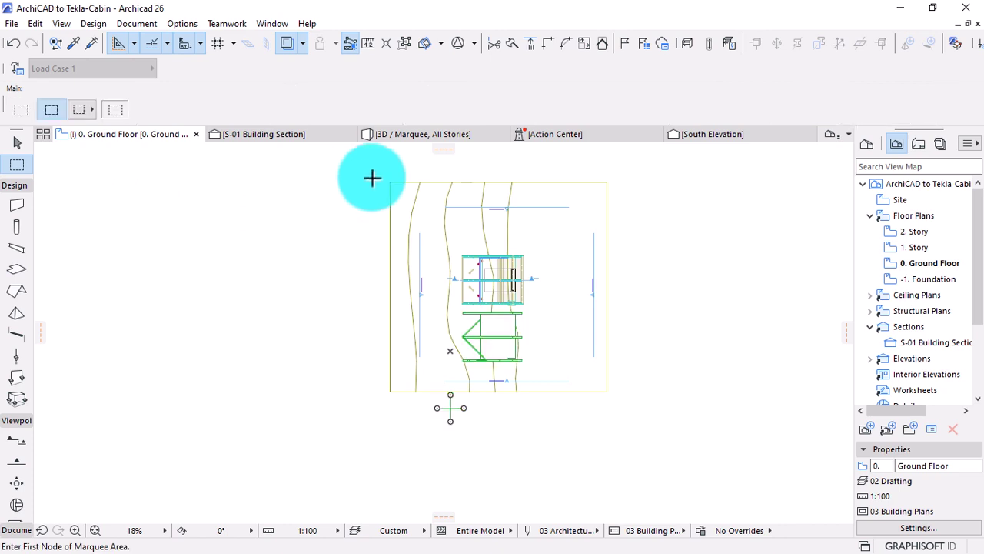
{"action": "left_click", "coordinate": [638, 422]}
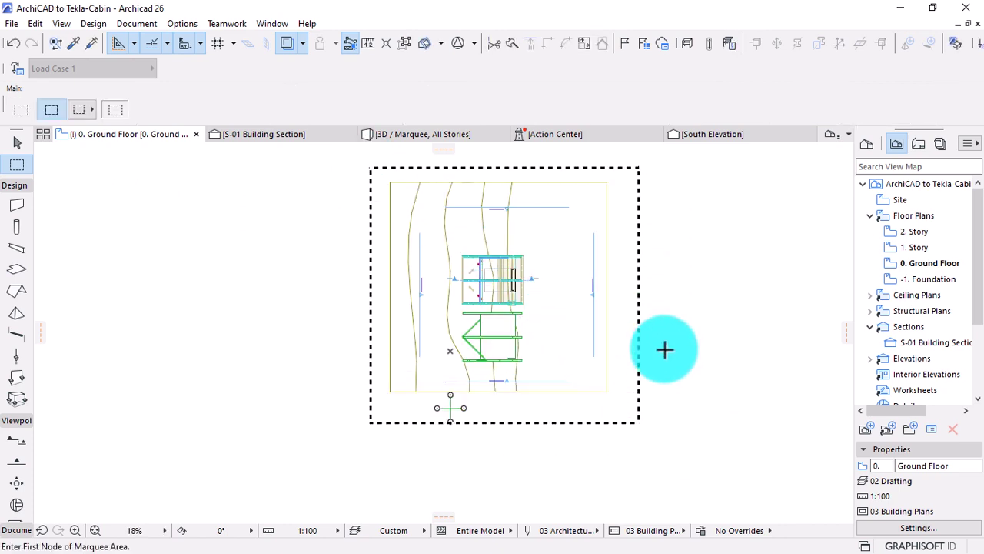
{"action": "key", "text": "F5"}
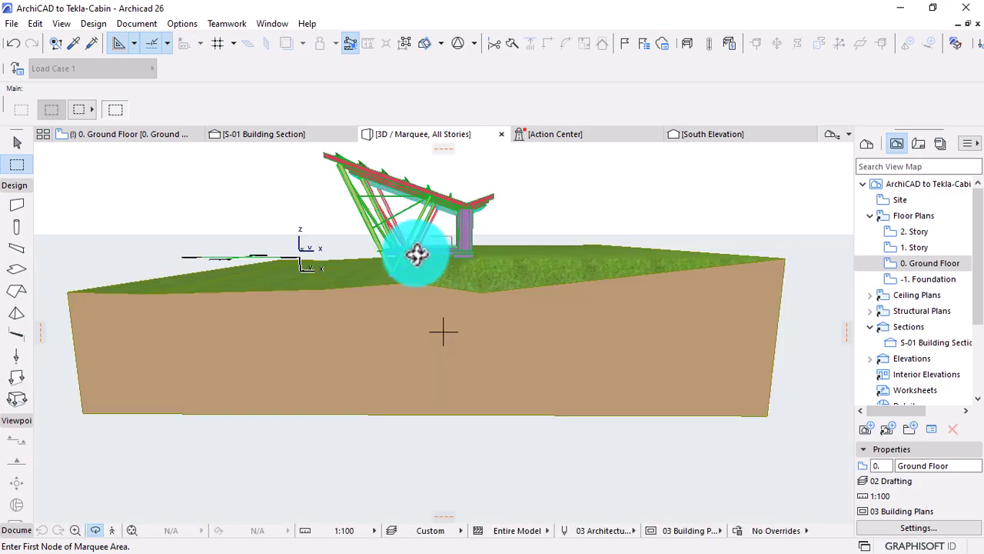
{"action": "middle_click_drag", "start_coordinate": [418, 251], "coordinate": [383, 337], "text": "shift"}
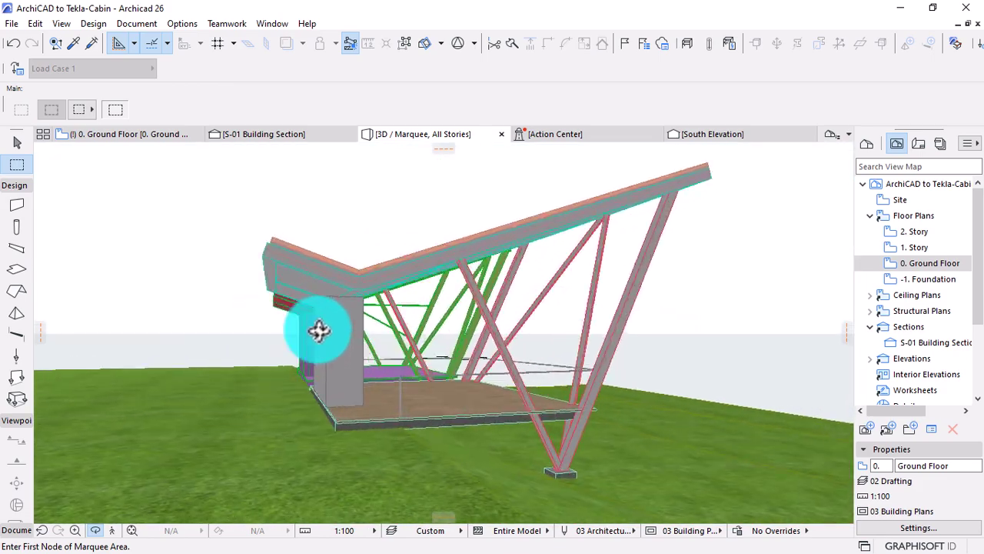
{"action": "middle_click_drag", "start_coordinate": [324, 331], "coordinate": [317, 390], "text": "shift"}
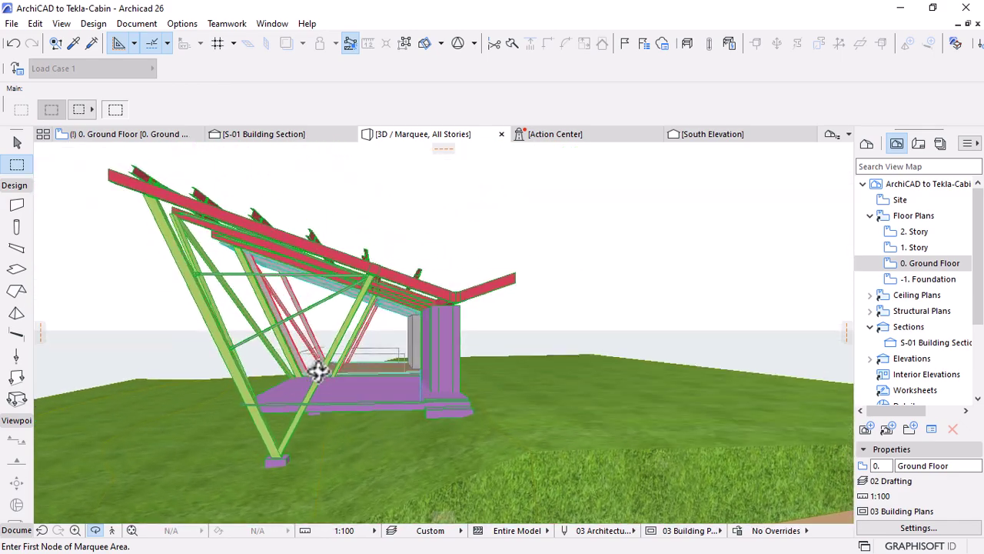
{"action": "middle_click_drag", "start_coordinate": [316, 371], "coordinate": [432, 369], "text": "shift"}
{"action": "scroll", "coordinate": [489, 285], "scroll_direction": "up", "scroll_amount": 4}
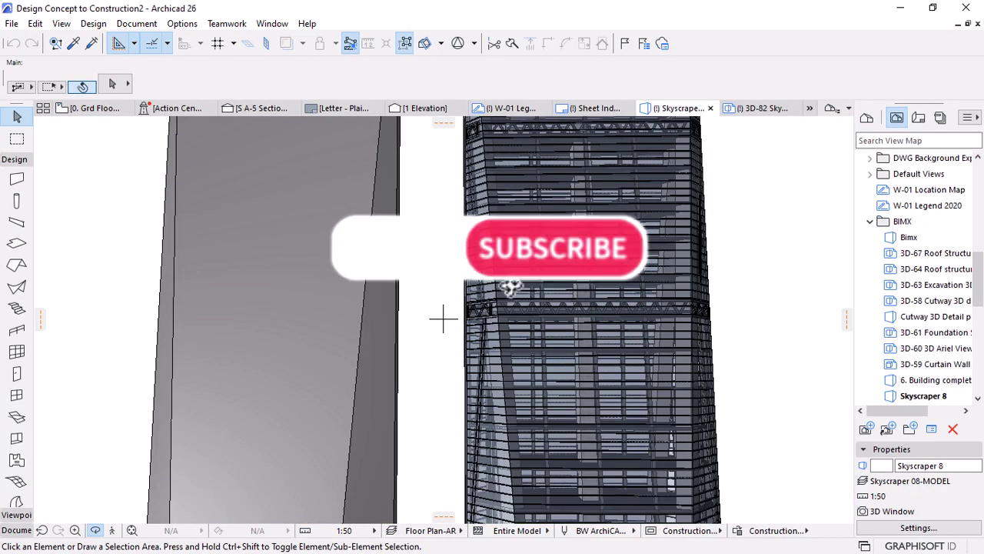
Orbit toward the skyscraper tower and zoom out to see it whole.
{"action": "middle_click_drag", "start_coordinate": [511, 285], "coordinate": [542, 370], "text": "shift"}
{"action": "scroll", "coordinate": [542, 370], "scroll_direction": "down", "scroll_amount": 5}
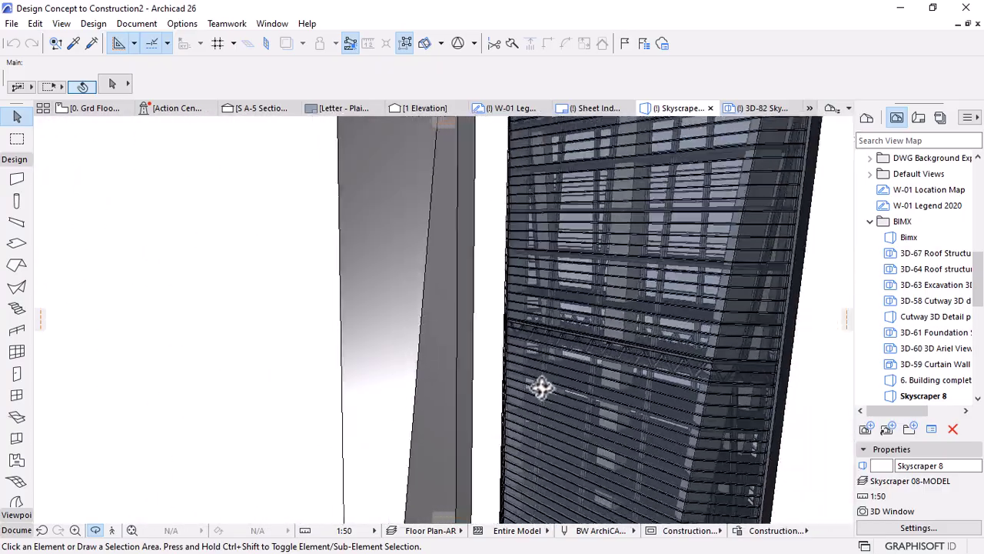